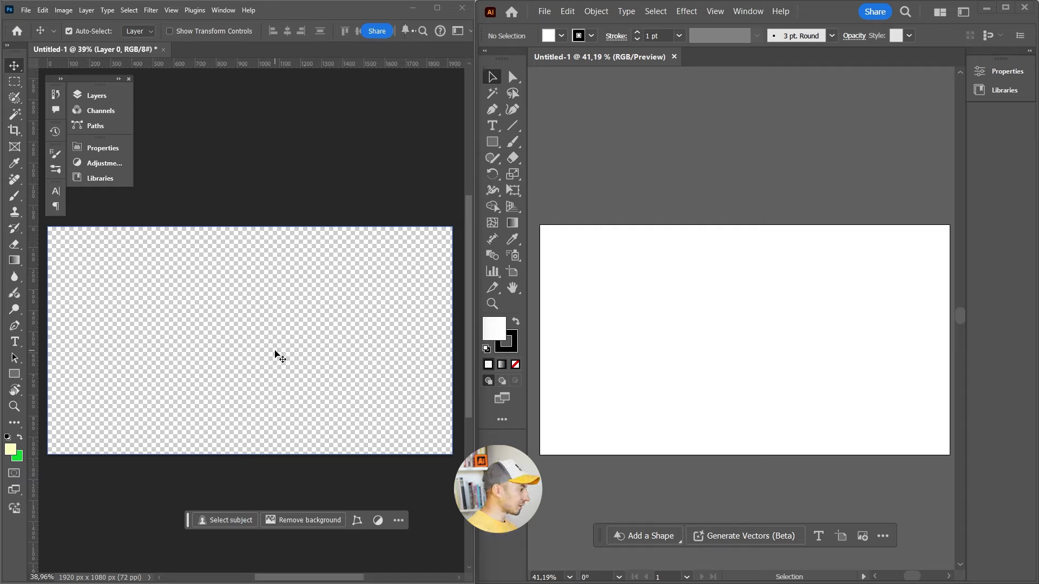
Draw a circle in the centre of the Photoshop canvas with the Ellipse Tool.
key(z)
mouse_move(248, 339)
mouse_down()
mouse_move(298, 369)
mouse_move(295, 308)
mouse_move(281, 321)
mouse_move(295, 340)
mouse_up()
click(491, 303)
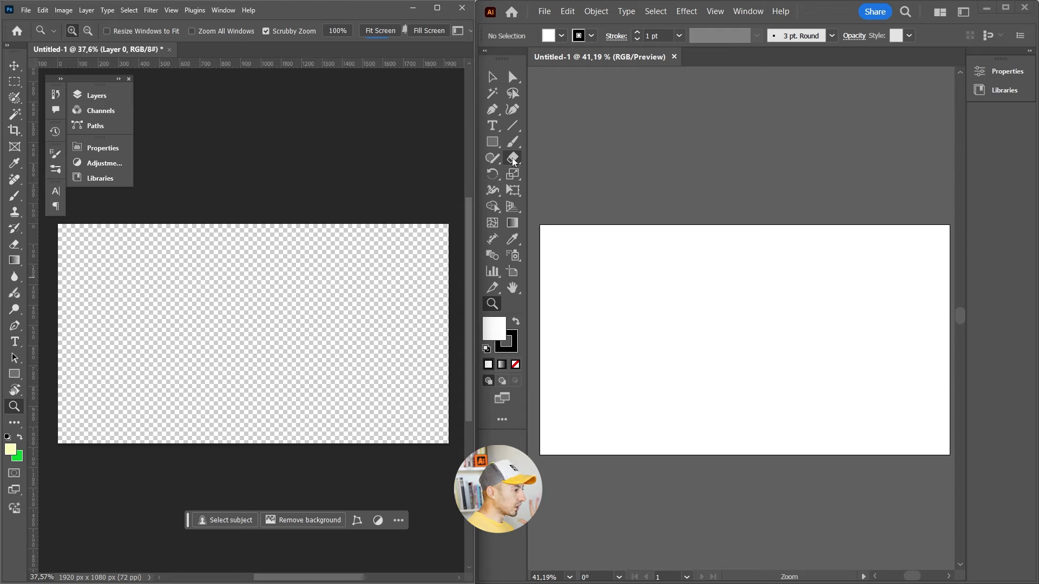
click(18, 376)
right_click(18, 375)
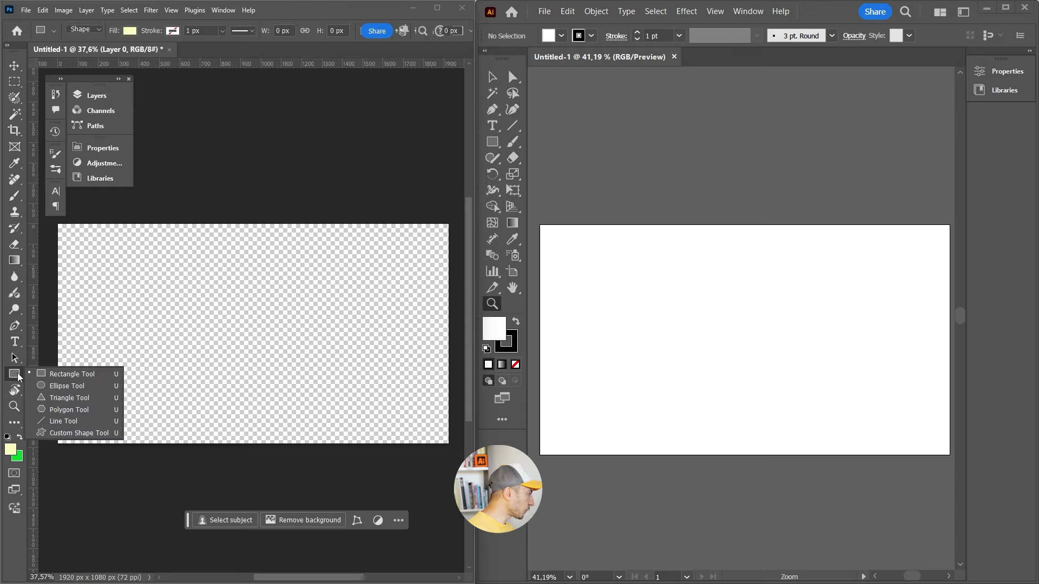
click(59, 383)
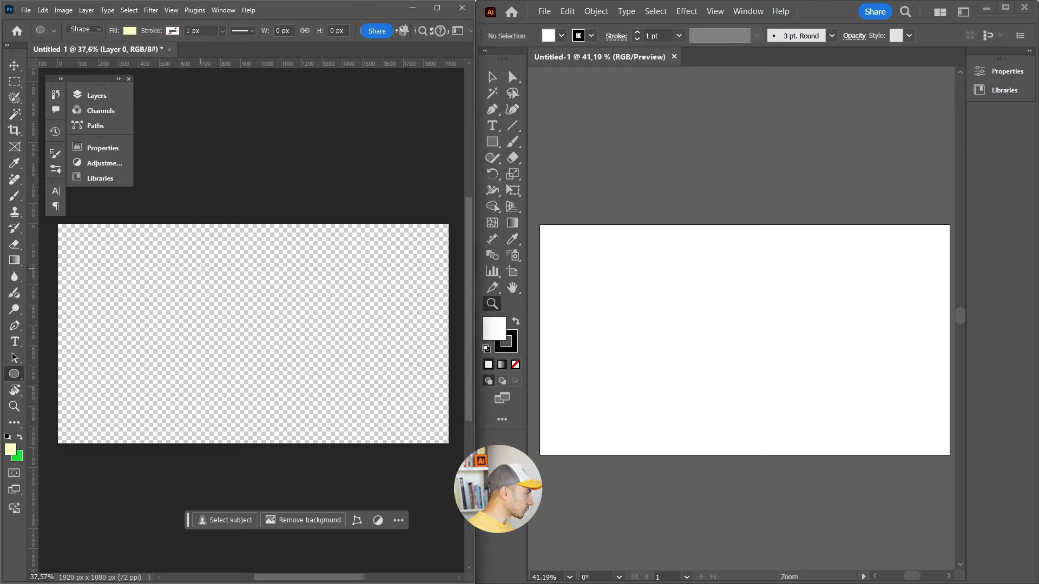
drag(201, 269, 337, 466)
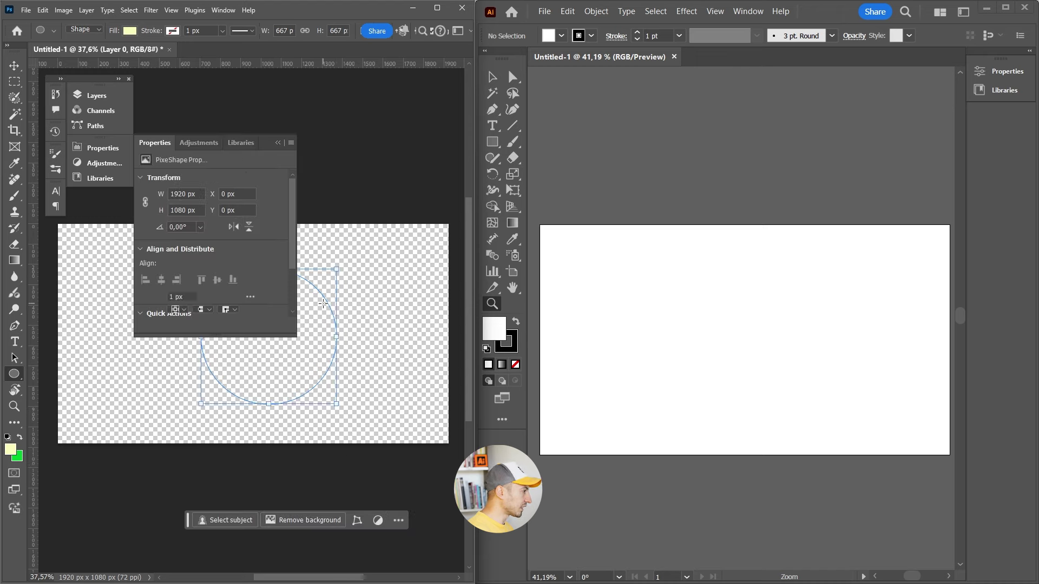
Give the circle no fill and a black 100 px stroke.
click(130, 31)
click(67, 52)
click(172, 31)
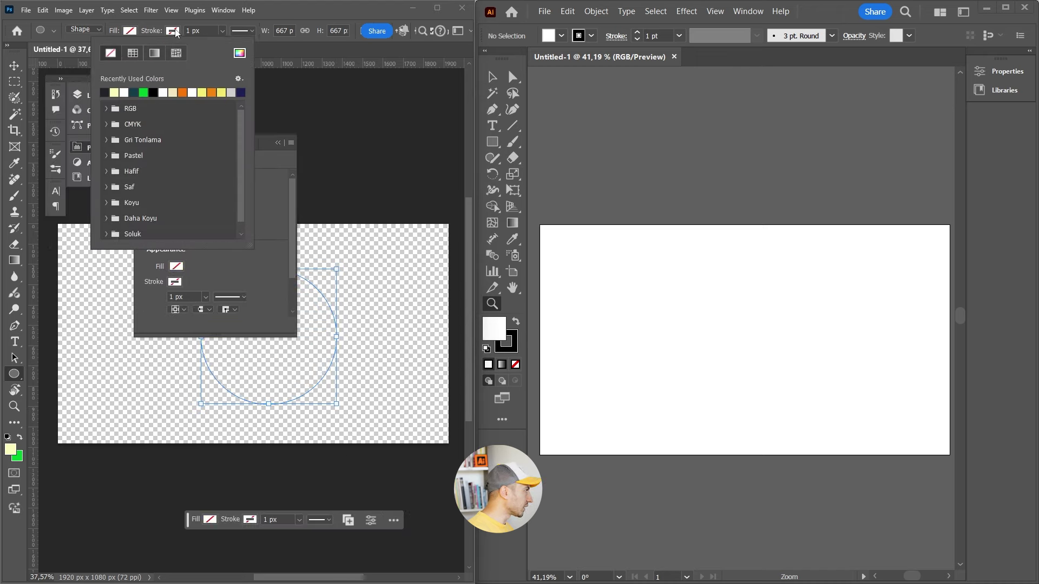
click(104, 93)
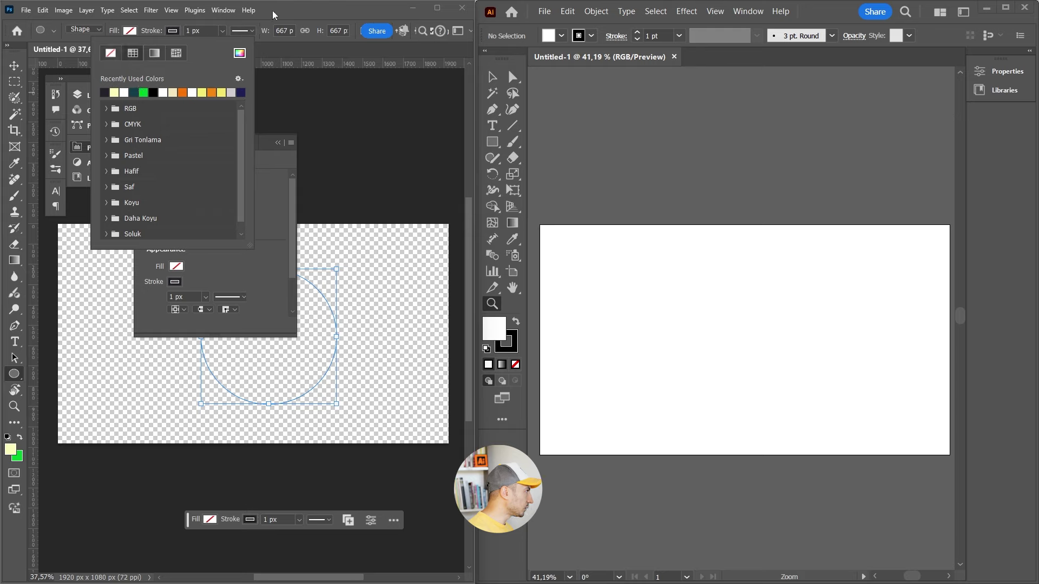
mouse_move(222, 31)
mouse_down()
mouse_move(230, 49)
mouse_move(254, 48)
mouse_up()
key(v)
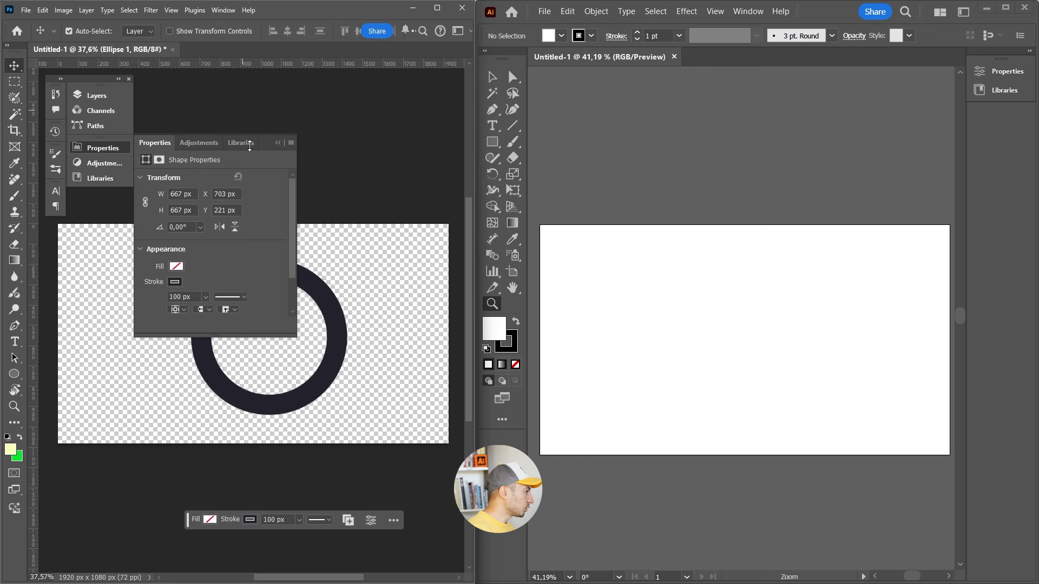
click(113, 152)
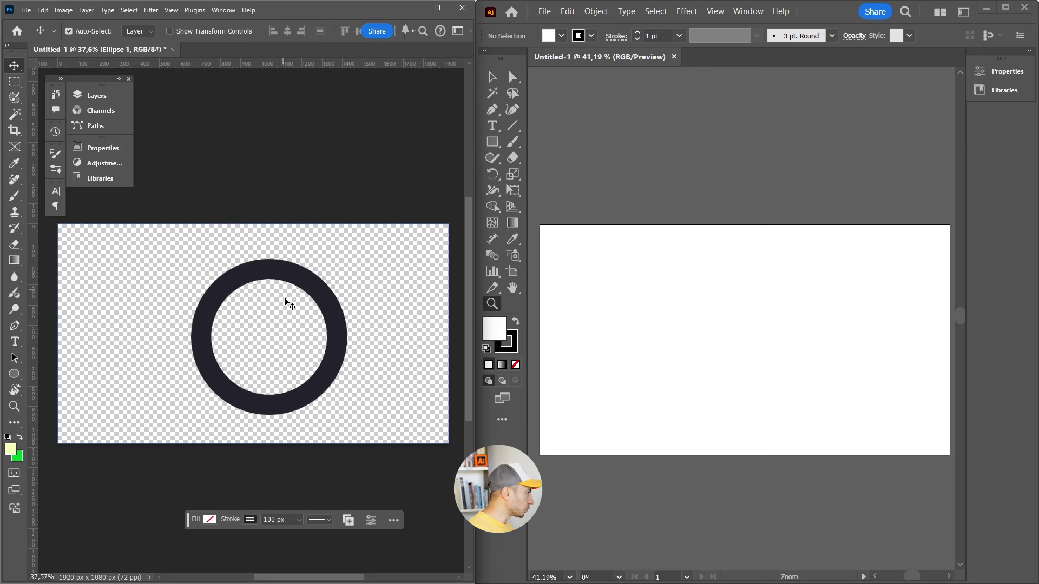
key(z)
click(262, 298)
Draw a circle on the Illustrator artboard with the Ellipse Tool and select it.
drag(492, 142, 515, 174)
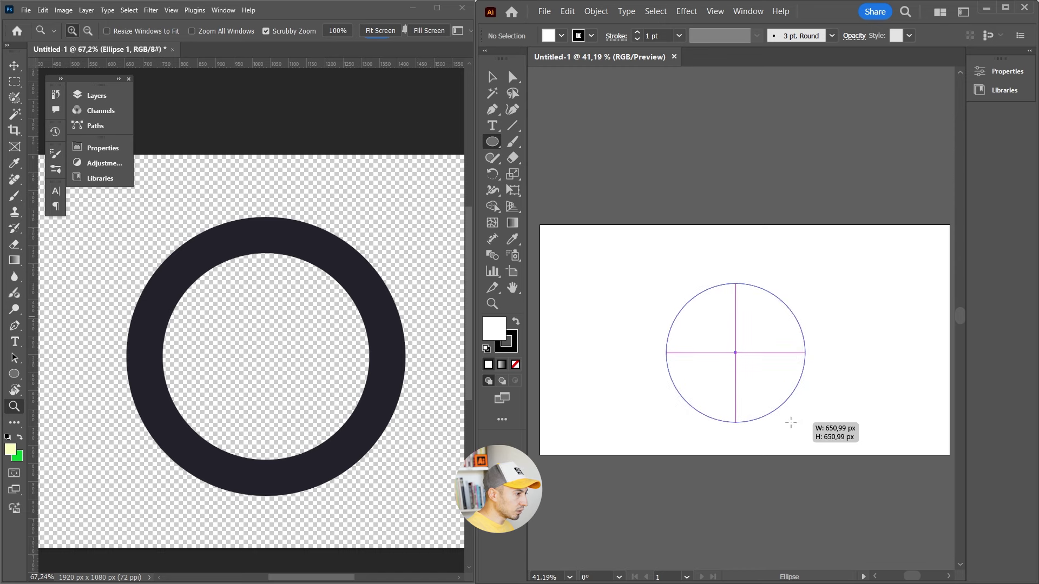
drag(665, 283, 812, 430)
key(v)
drag(810, 254, 730, 341)
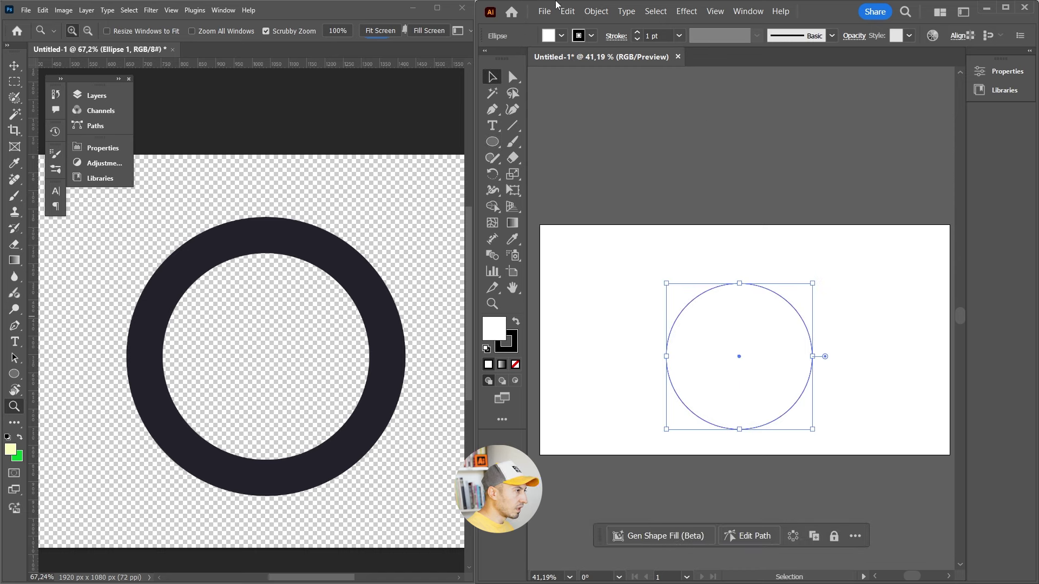
Remove the Illustrator circle's fill and set its stroke weight to 80 pt.
drag(502, 58, 500, 67)
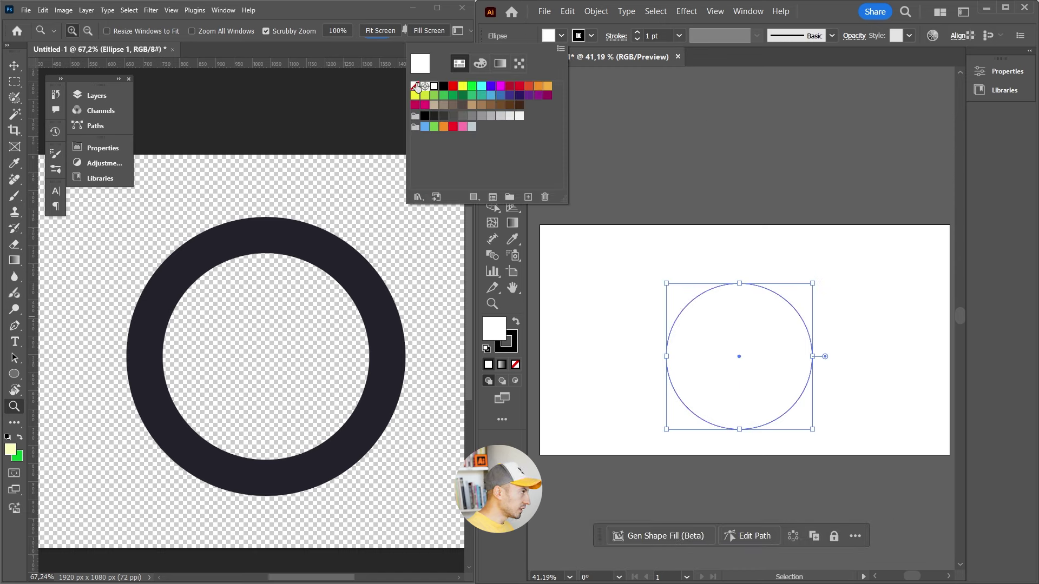
click(418, 88)
click(638, 32)
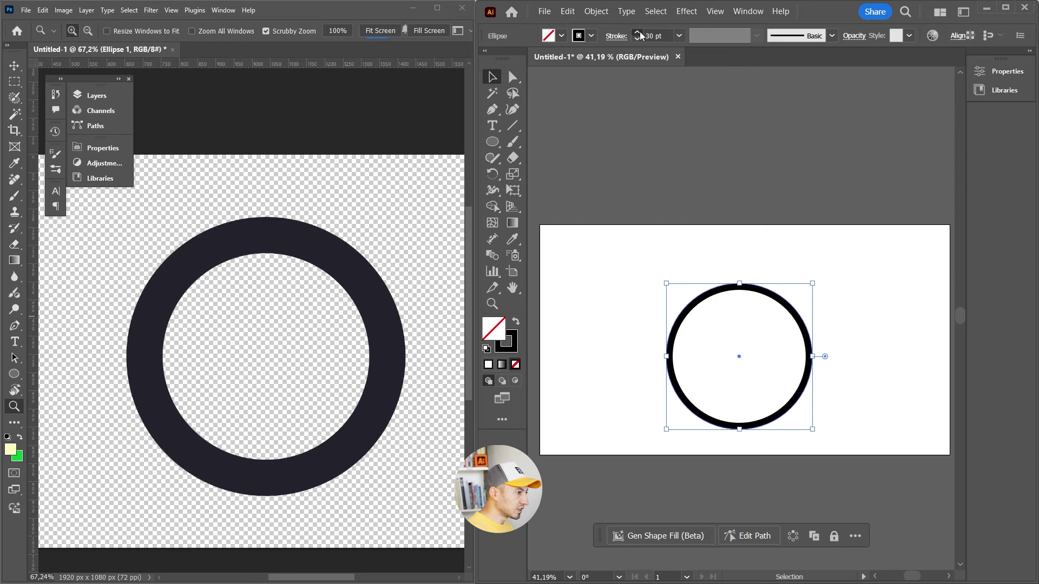
click(638, 32)
click(616, 36)
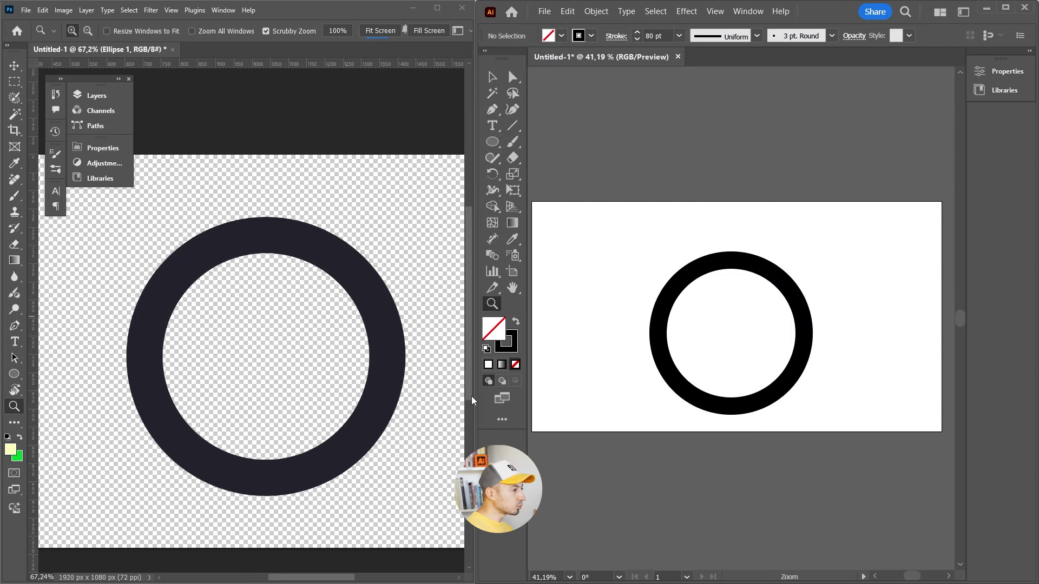
click(308, 227)
mouse_move(308, 227)
mouse_down()
mouse_move(360, 257)
mouse_move(335, 252)
mouse_move(309, 352)
mouse_move(340, 348)
mouse_up()
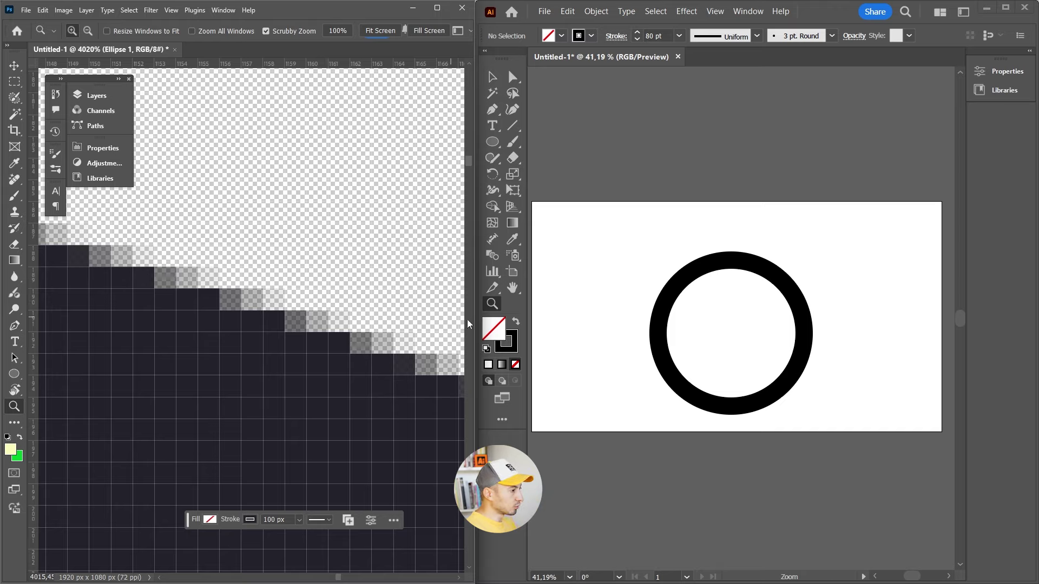
Zoom repeatedly into the Illustrator ring's outer edge to check it stays smooth.
click(686, 350)
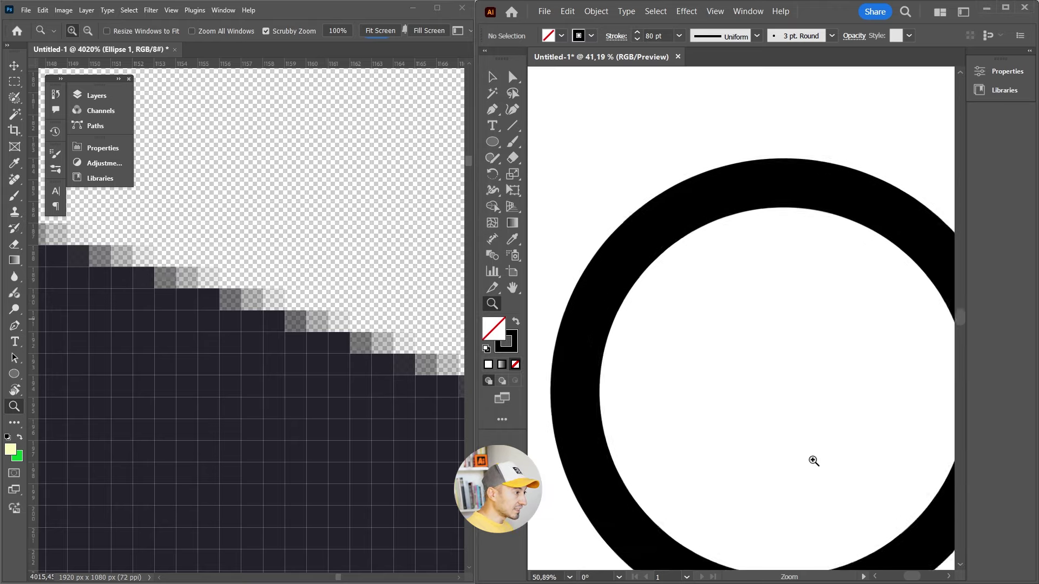
click(811, 459)
click(702, 311)
click(644, 235)
click(700, 332)
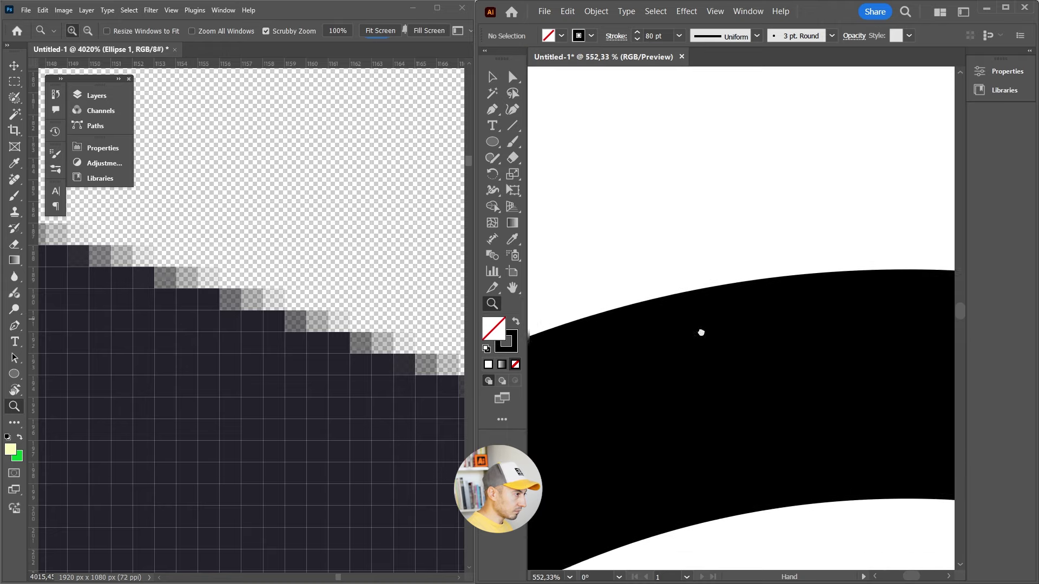
click(740, 373)
click(799, 487)
click(617, 172)
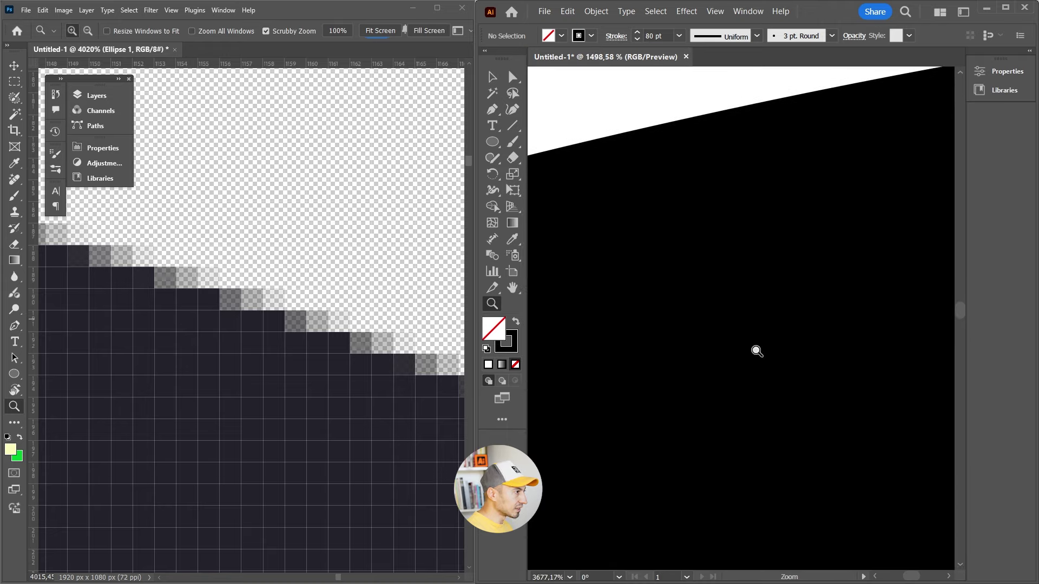
click(756, 350)
click(719, 364)
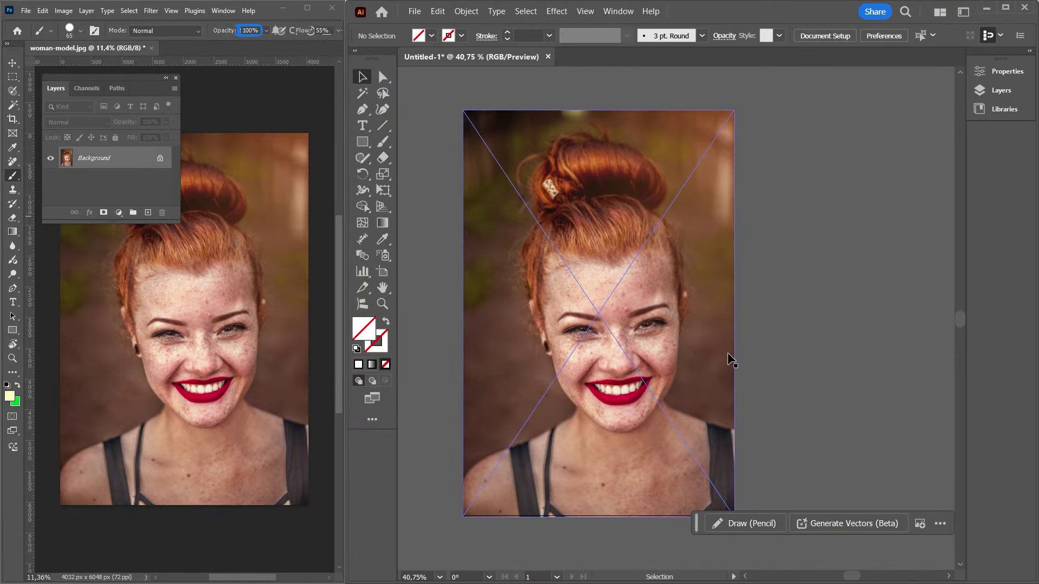
Select the placed linked portrait photo in Illustrator.
click(665, 265)
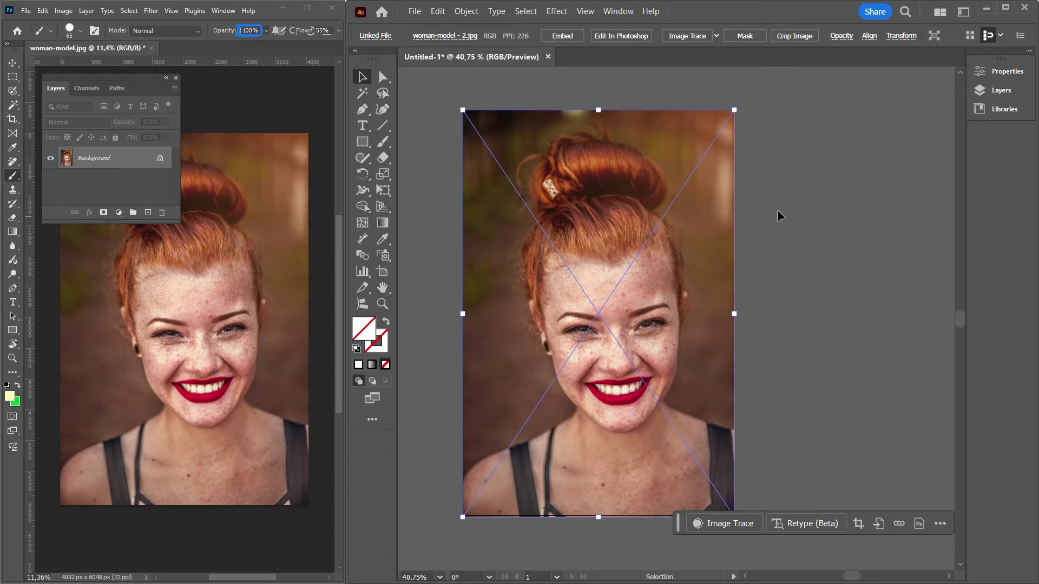
click(790, 41)
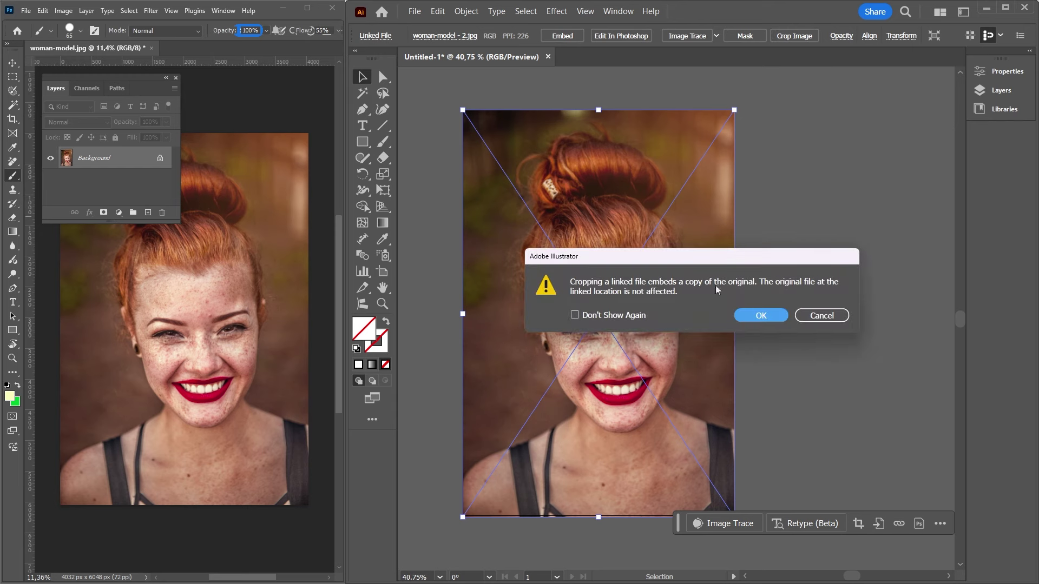
click(761, 316)
drag(598, 289, 597, 163)
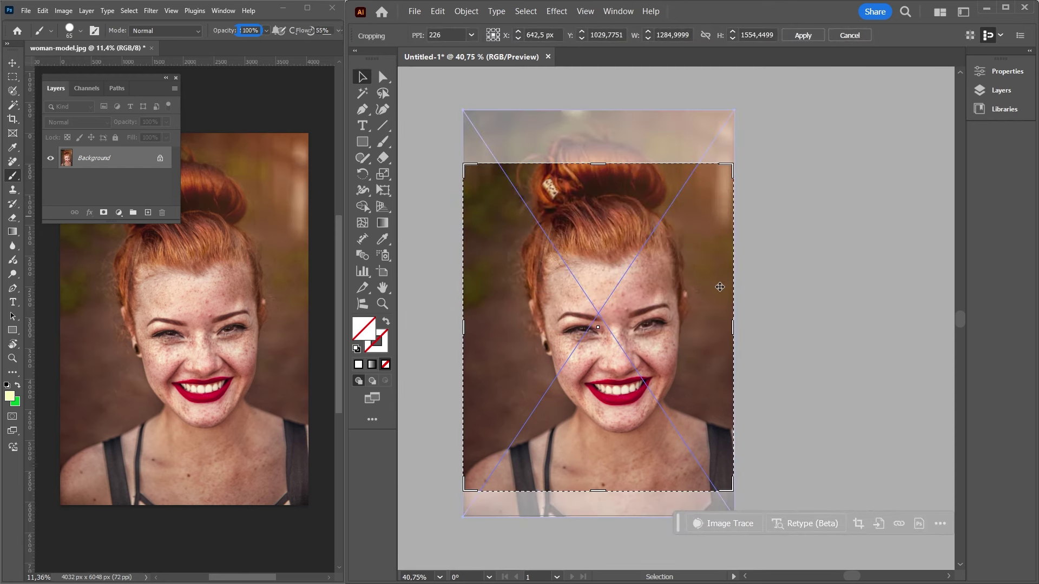
key(Escape)
click(747, 39)
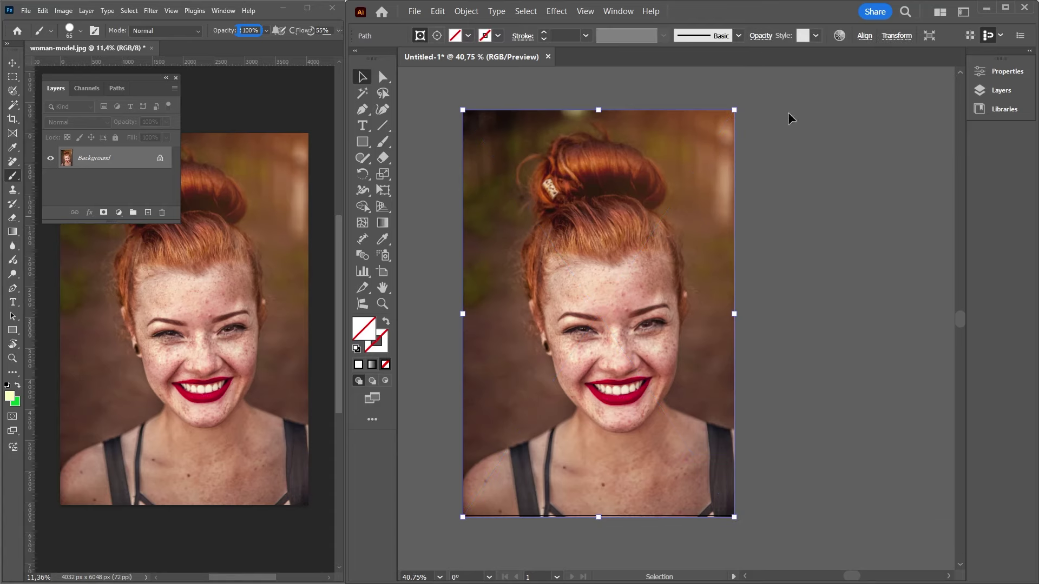
drag(735, 314, 648, 316)
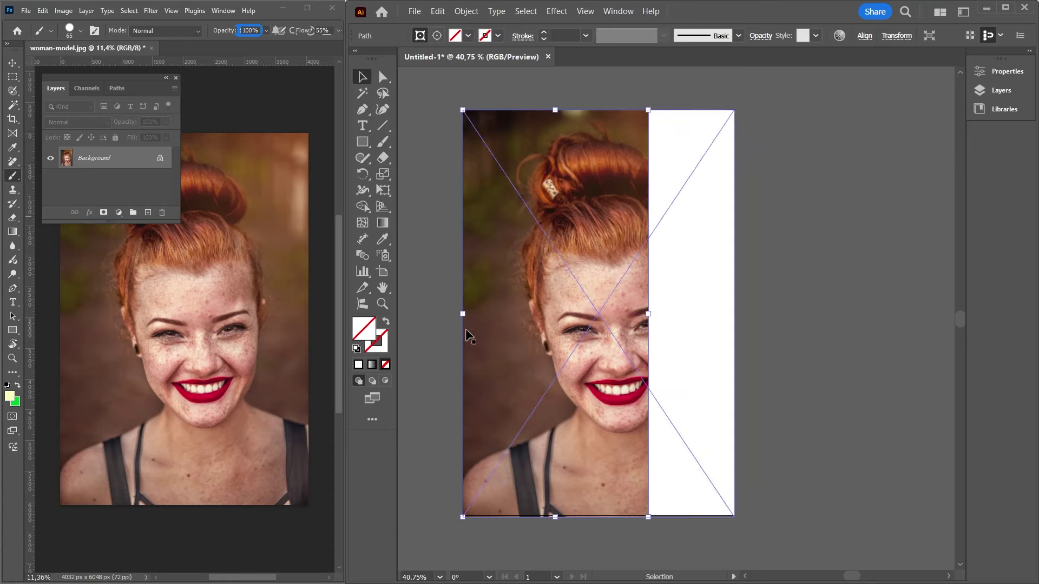
drag(464, 314, 536, 321)
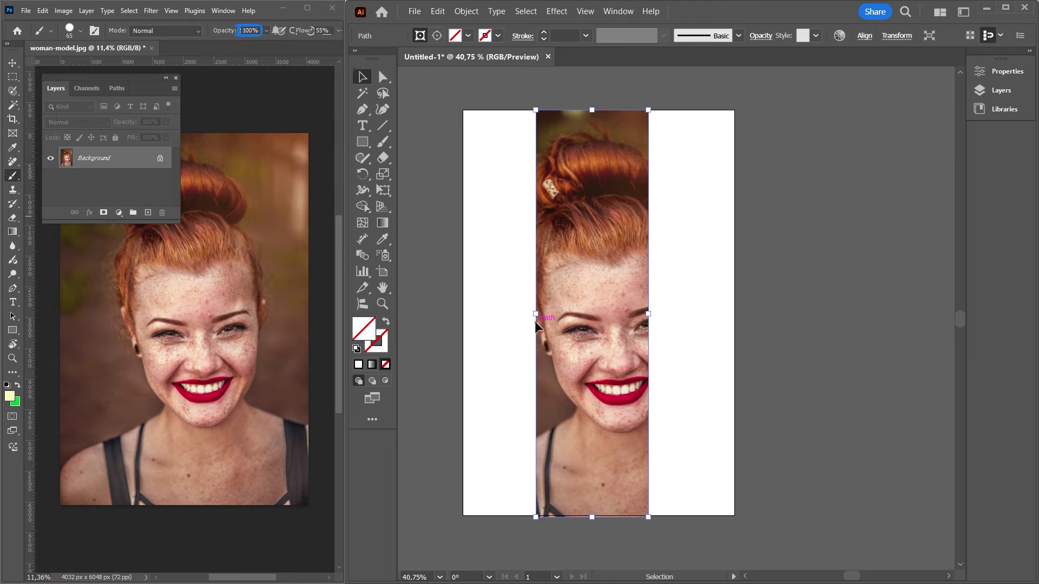
key(ctrl+z)
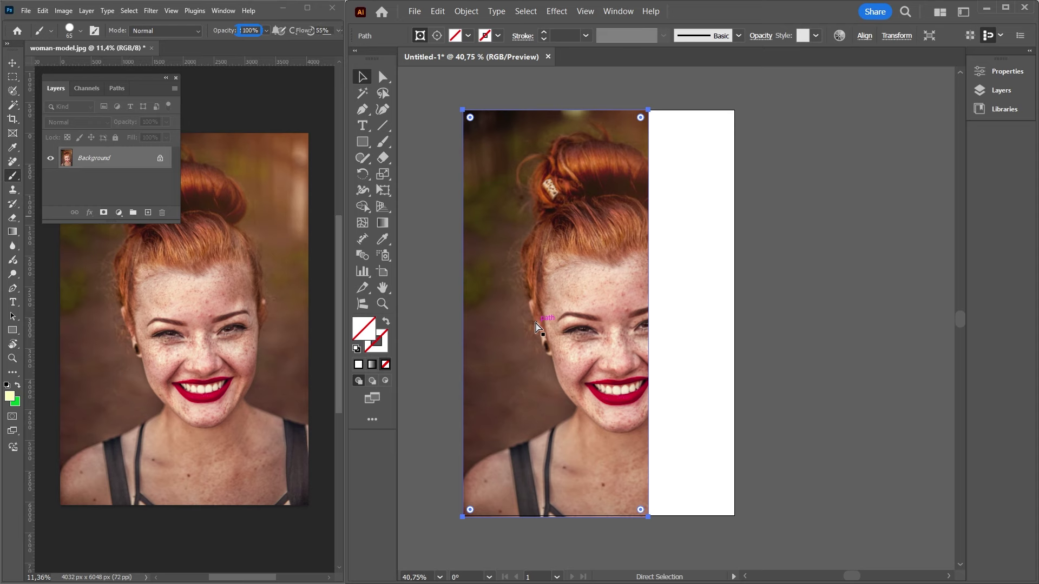
key(ctrl+z)
key(ctrl+z)
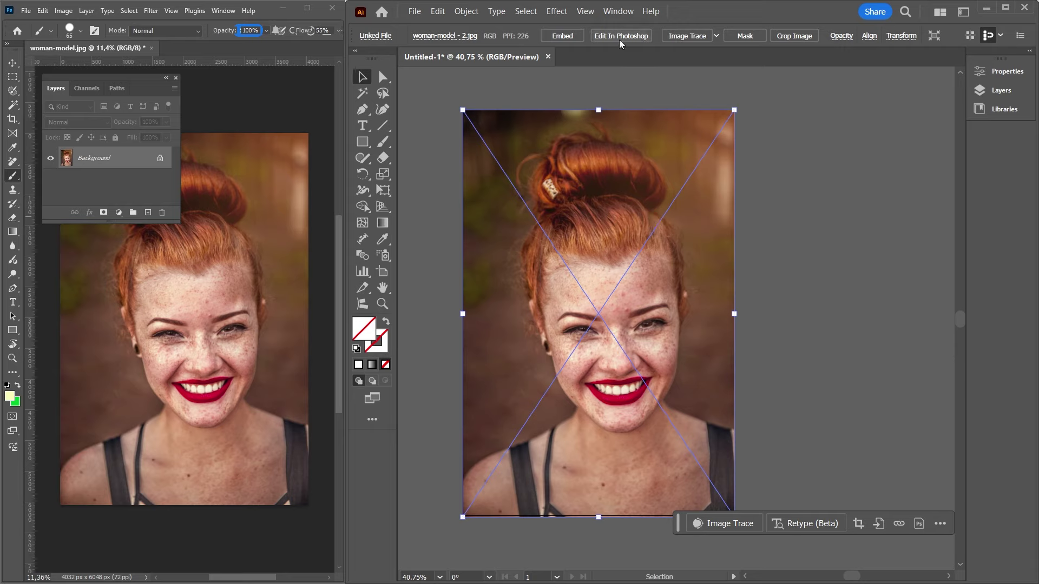
Edit the linked portrait in Photoshop with a pale yellow forehead stroke and save it.
click(628, 41)
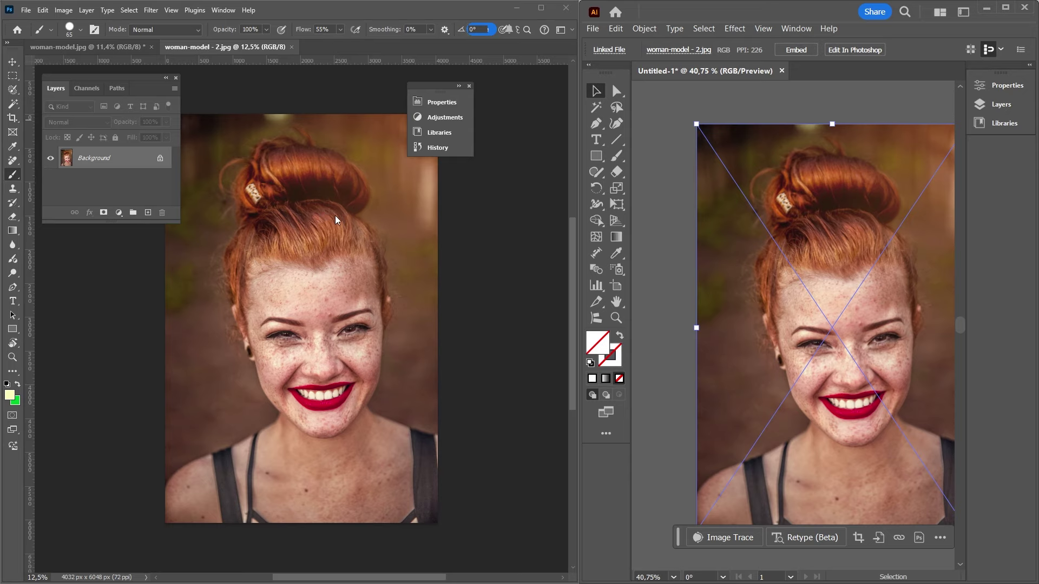
click(226, 283)
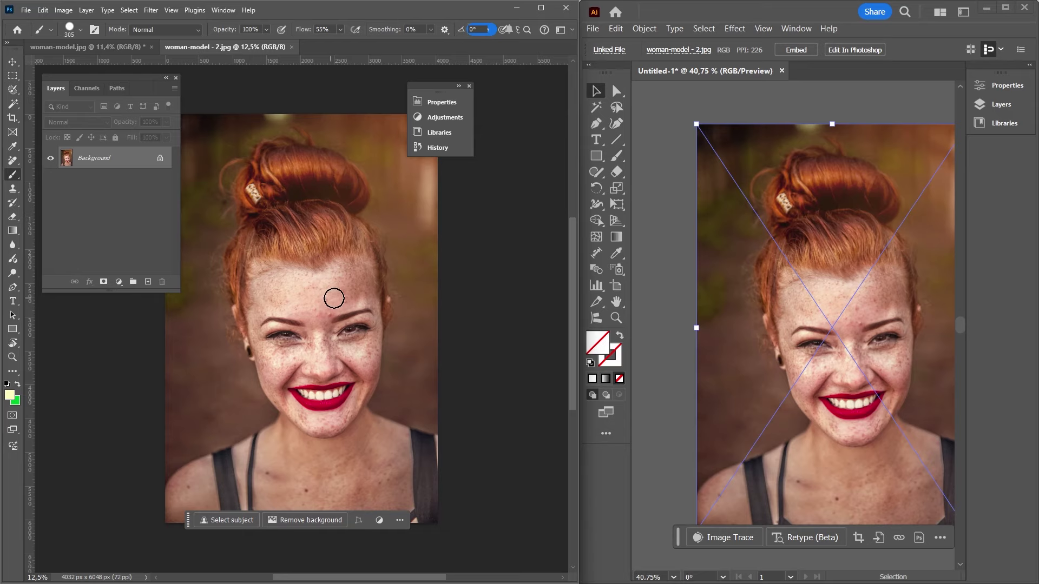
mouse_move(336, 297)
mouse_down()
mouse_move(296, 300)
mouse_move(347, 293)
mouse_up()
key(ctrl+z)
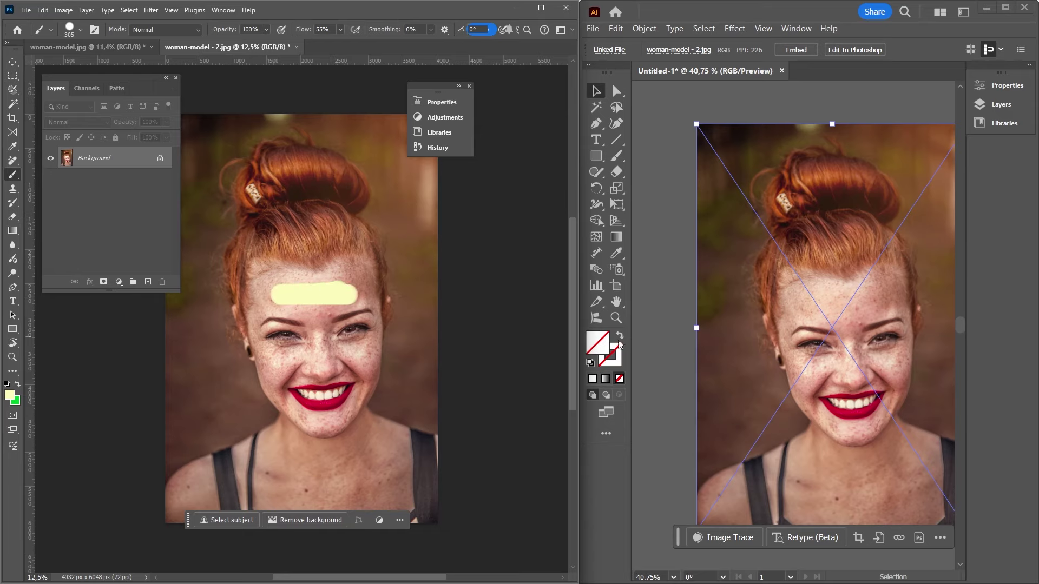
key(ctrl+s)
Update the linked photo in Illustrator to show the edit, then deselect it.
click(807, 282)
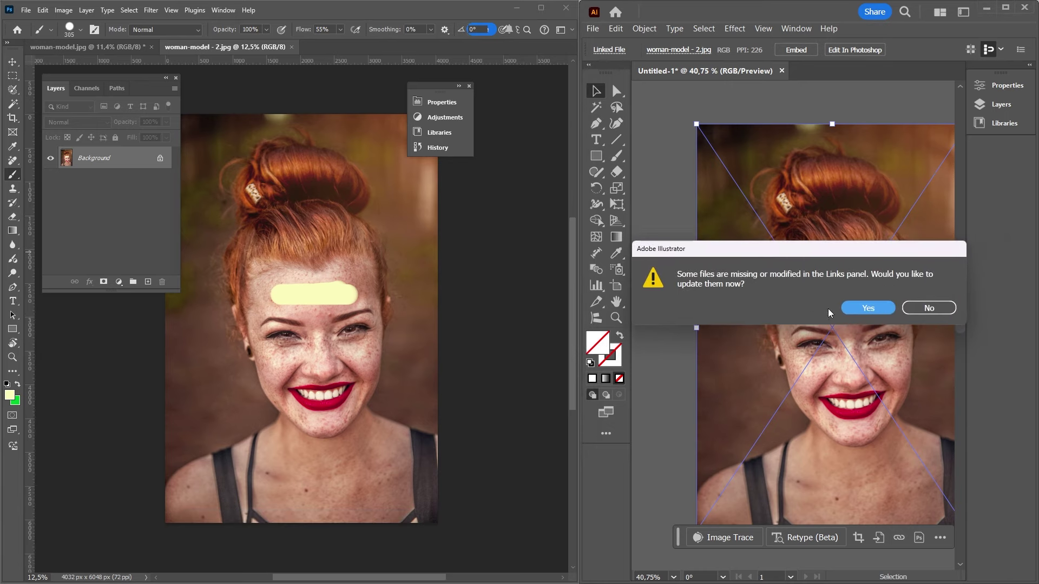
click(866, 308)
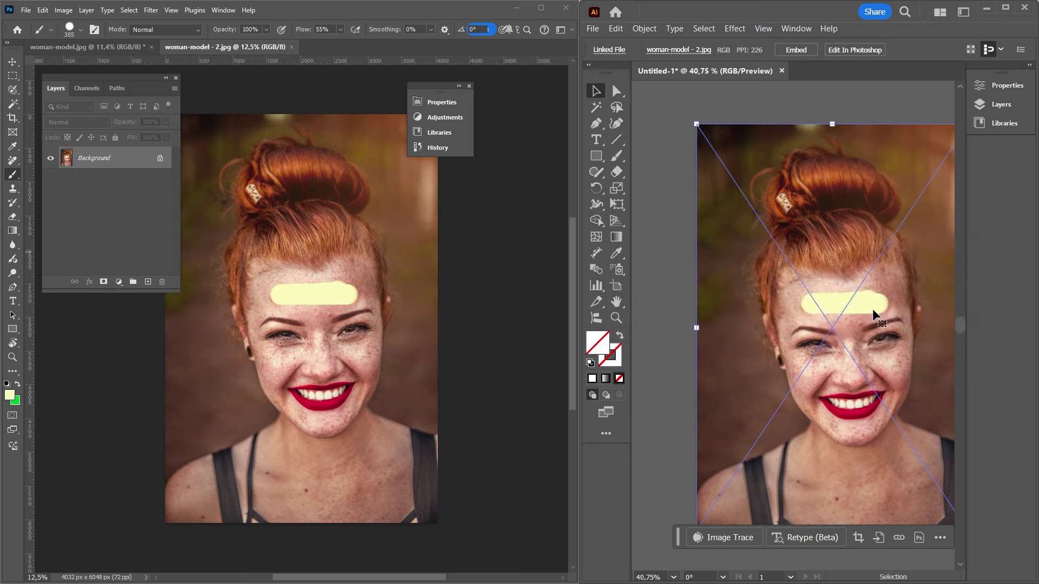
click(669, 335)
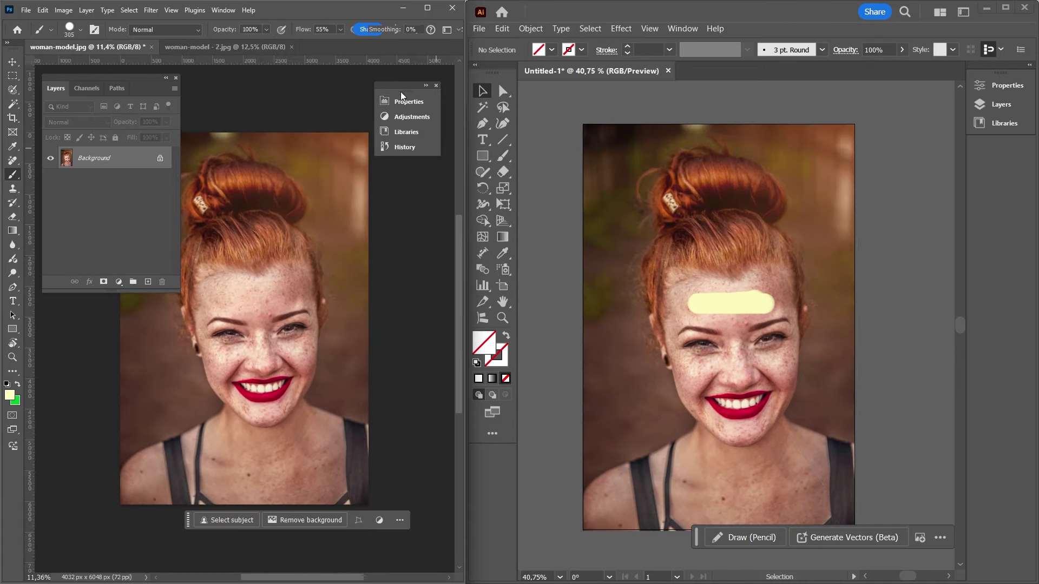
Apply Neural Filters Skin Smoothing with Blur 65 to a new layer, then toggle it to compare.
drag(466, 243, 676, 243)
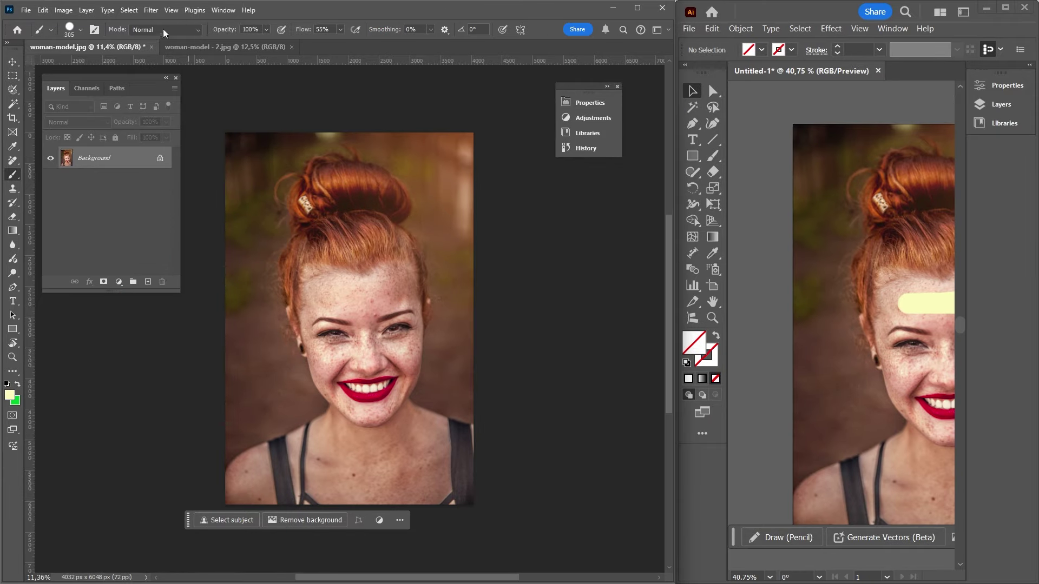
click(151, 9)
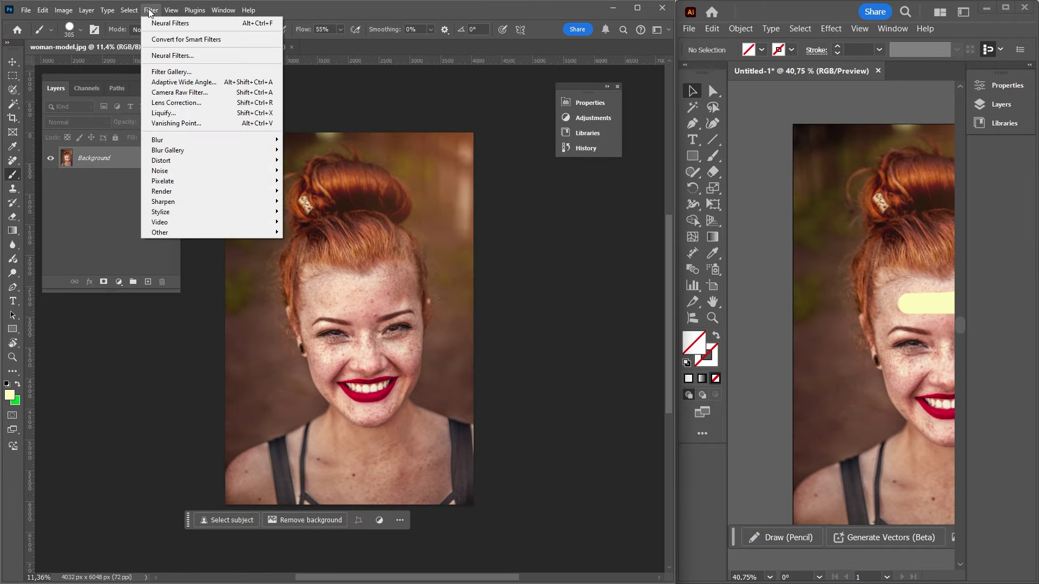
click(183, 57)
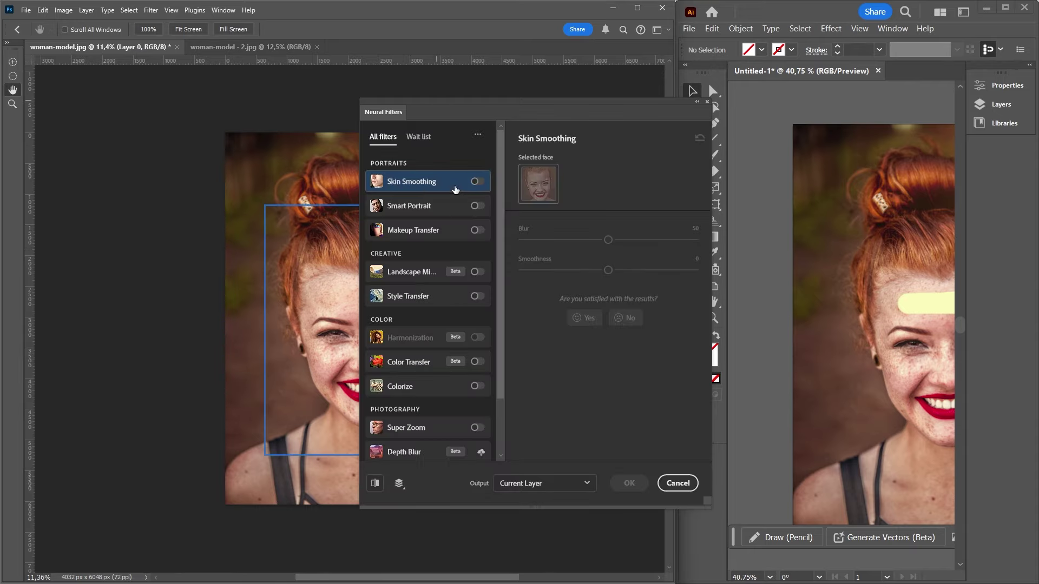
click(477, 181)
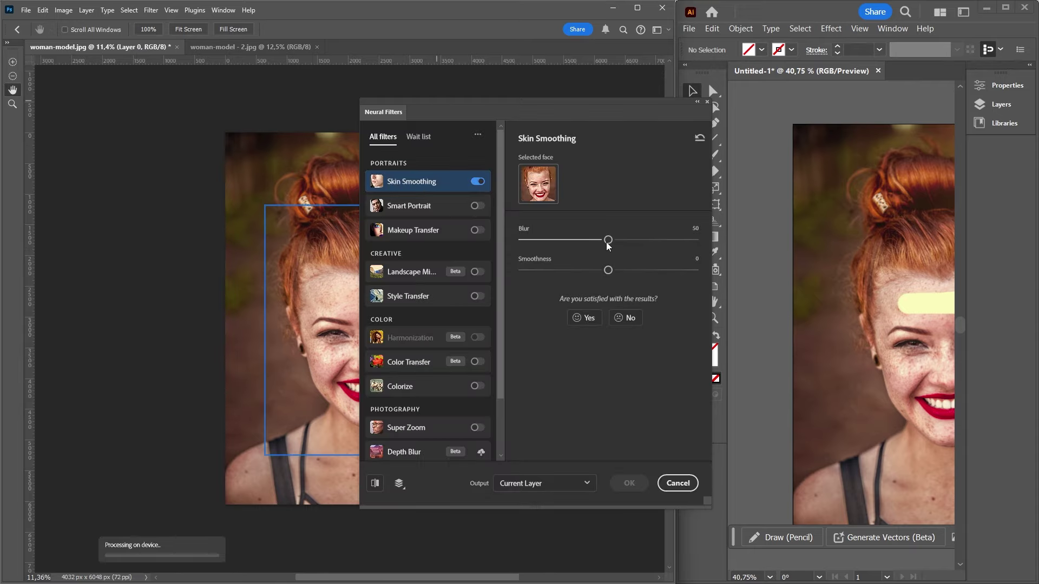
drag(608, 241, 635, 241)
click(546, 483)
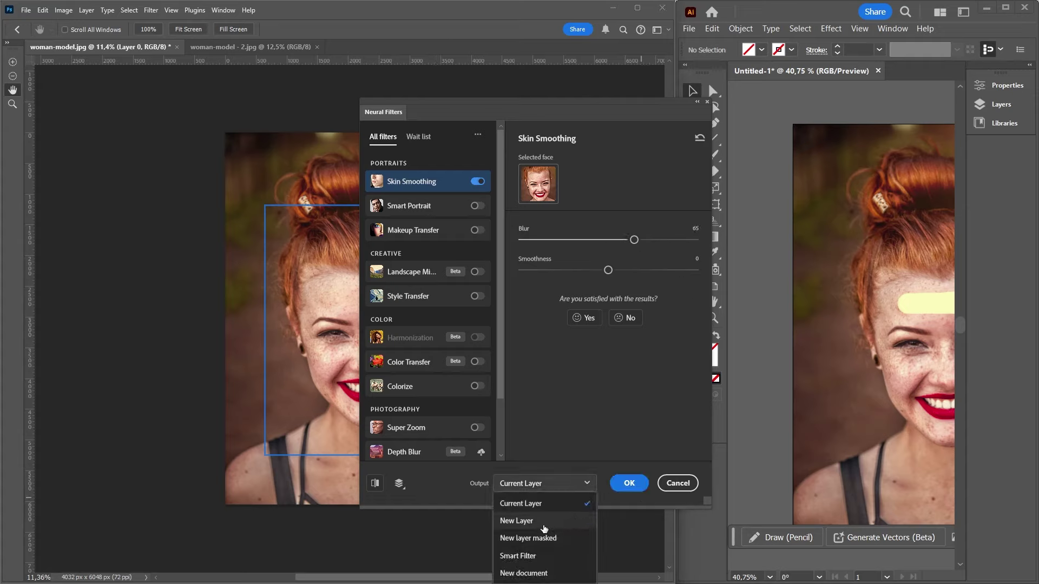
click(544, 522)
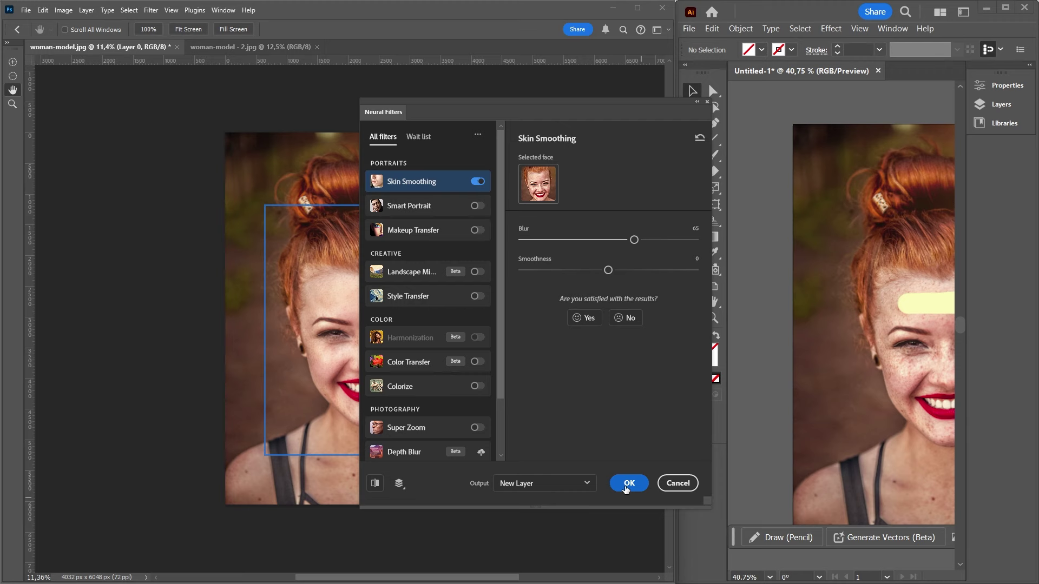
click(627, 483)
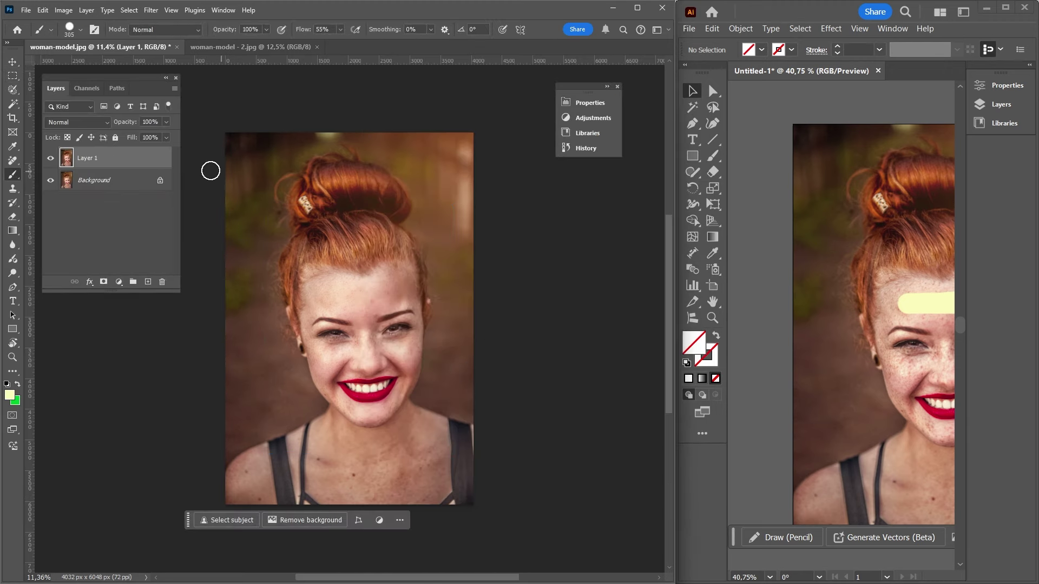
click(51, 158)
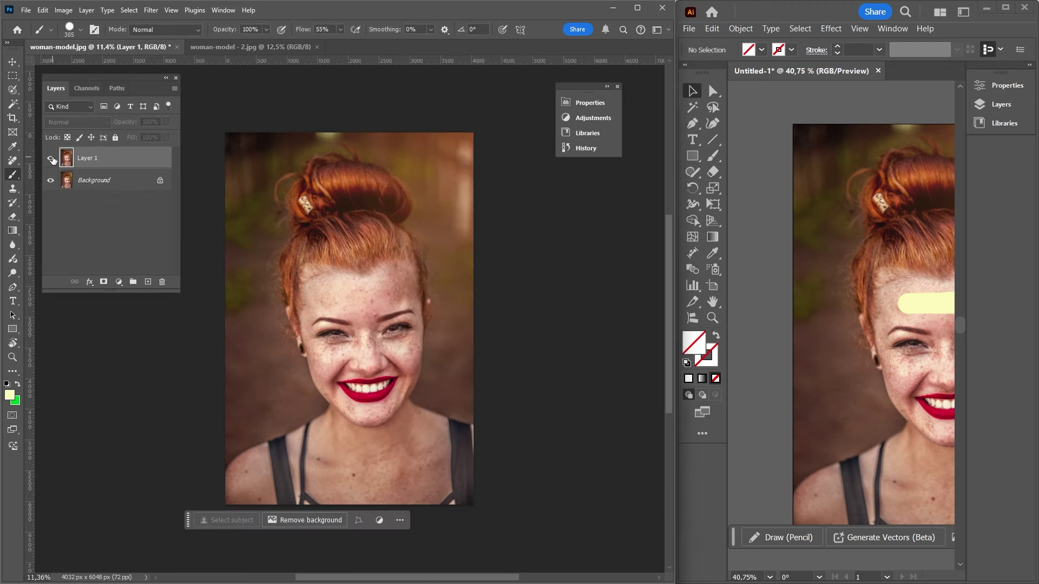
click(51, 159)
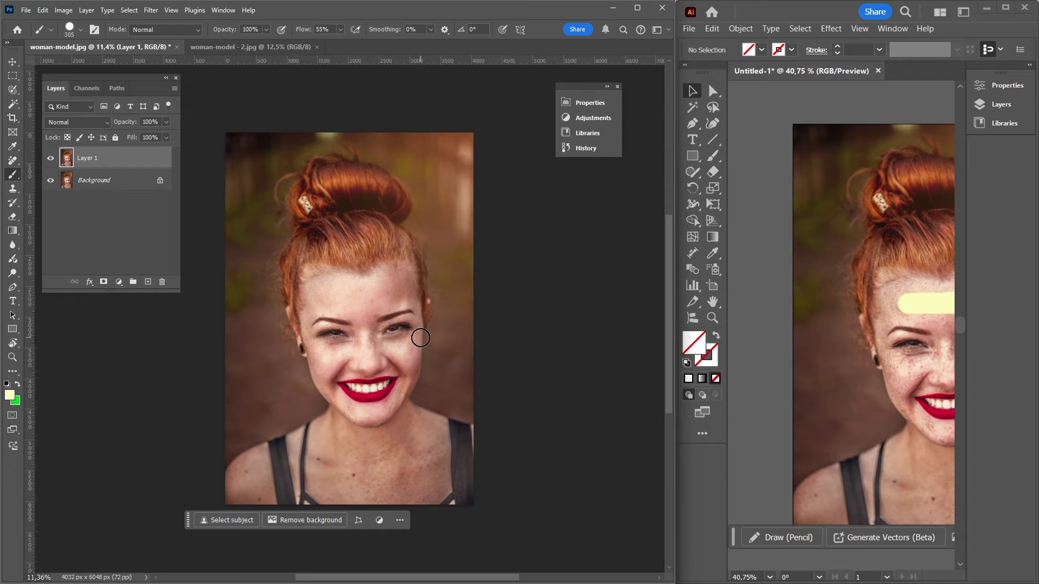
Add a Hue/Saturation adjustment layer shifting the portrait's hue toward magenta.
click(118, 281)
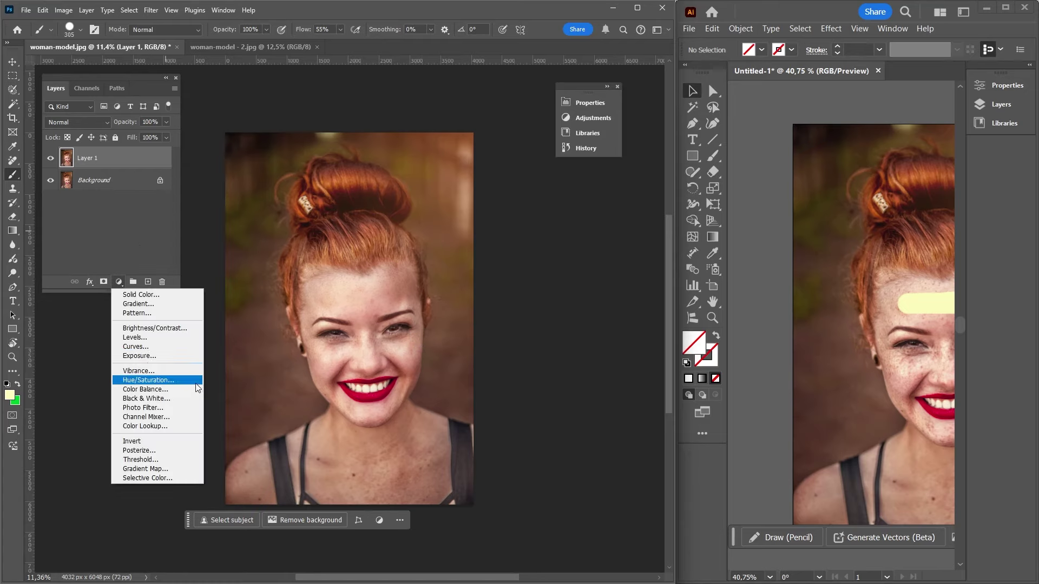
click(164, 381)
mouse_move(469, 179)
mouse_down()
mouse_move(461, 176)
mouse_move(475, 202)
mouse_move(464, 224)
mouse_up()
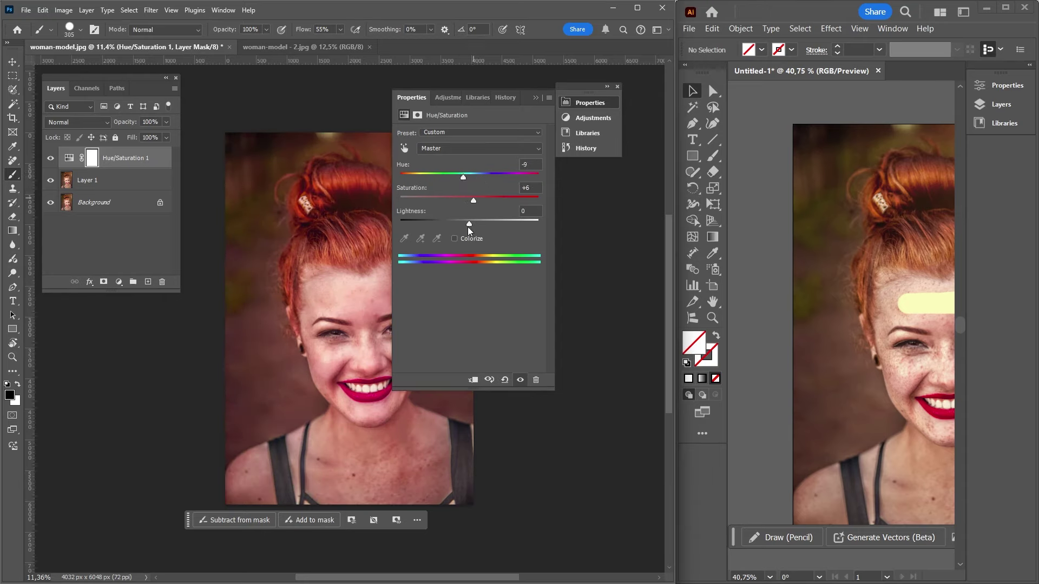
click(583, 105)
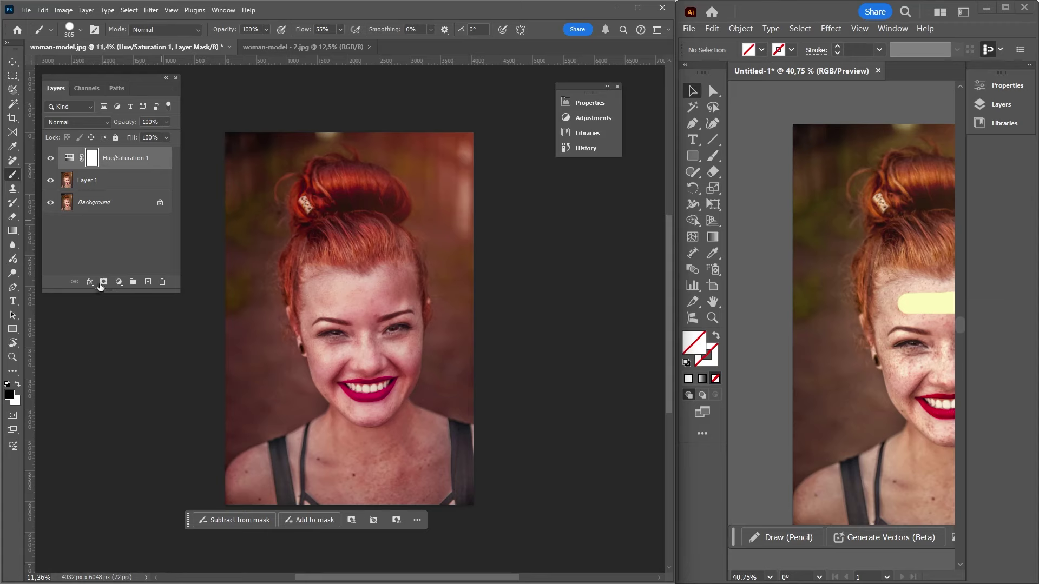
Add a Brightness/Contrast adjustment layer with brightness 14 and contrast -6.
click(118, 282)
click(166, 329)
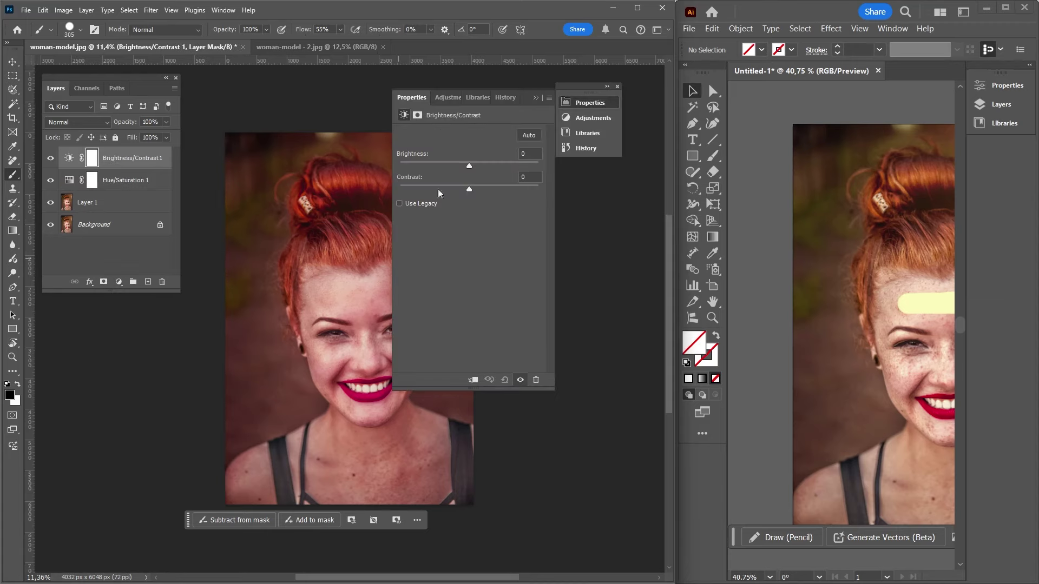
drag(469, 165, 462, 185)
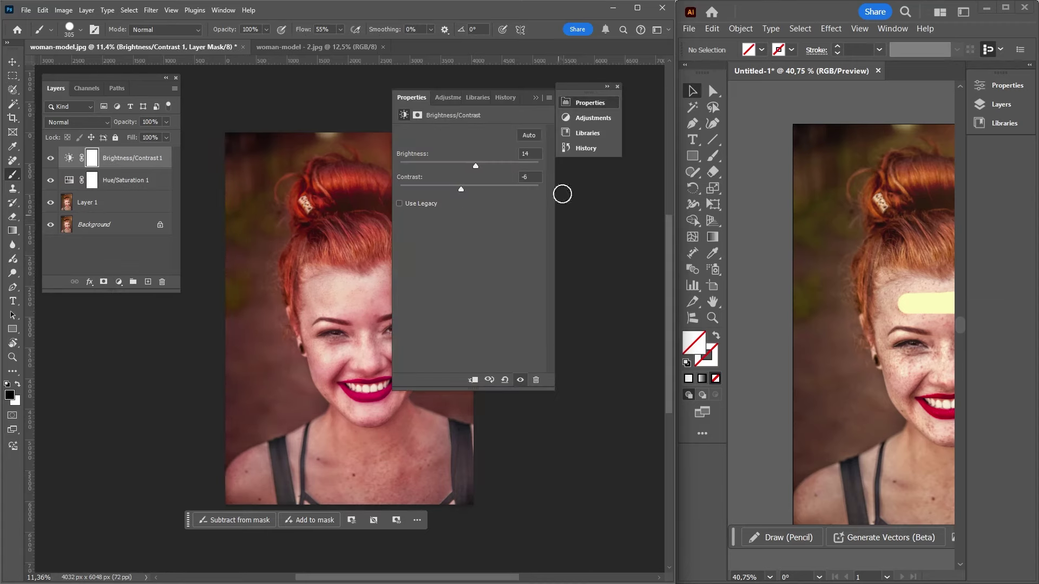
click(565, 103)
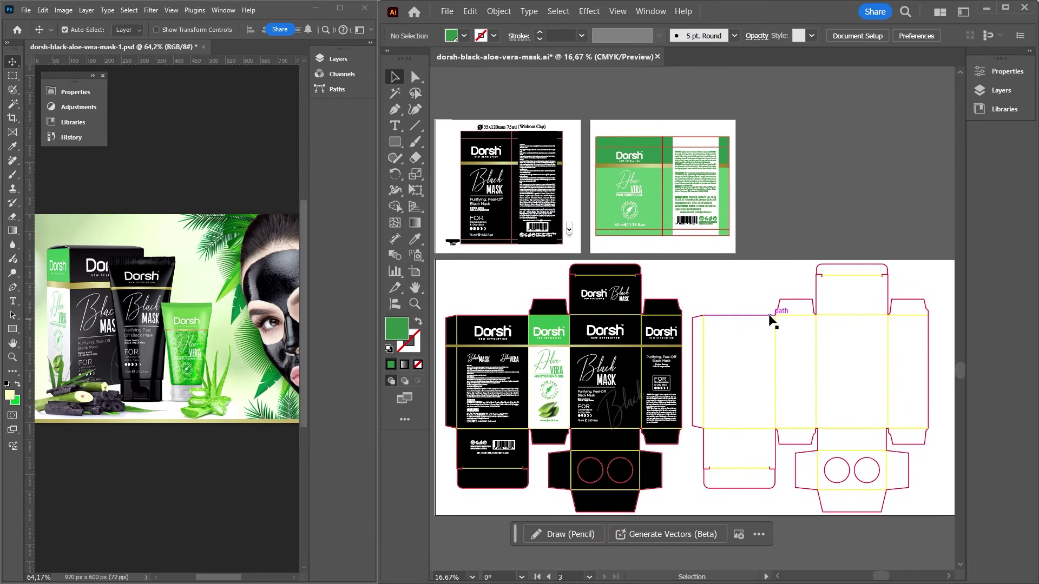
click(775, 319)
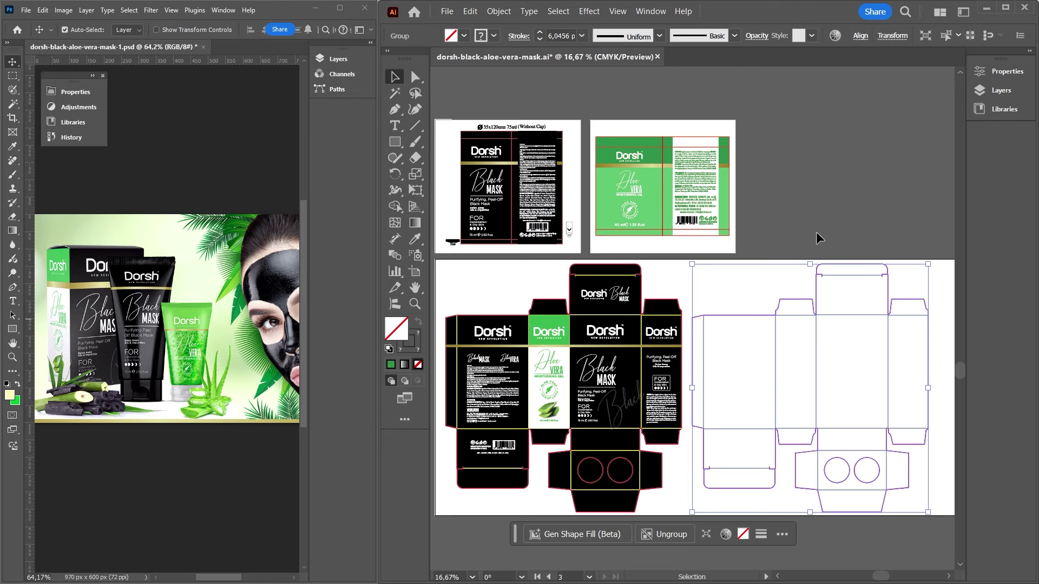
click(820, 238)
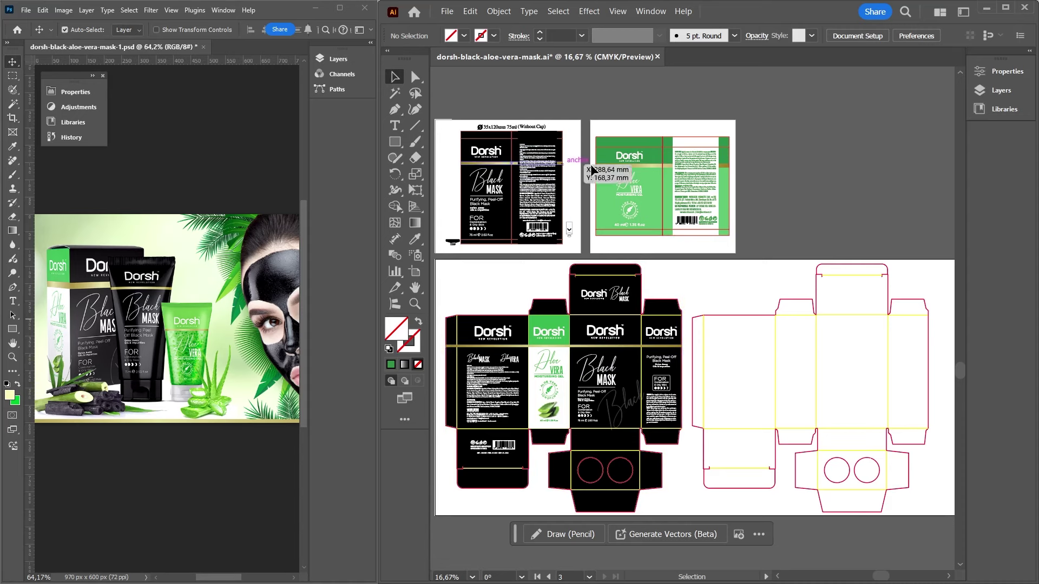
key(z)
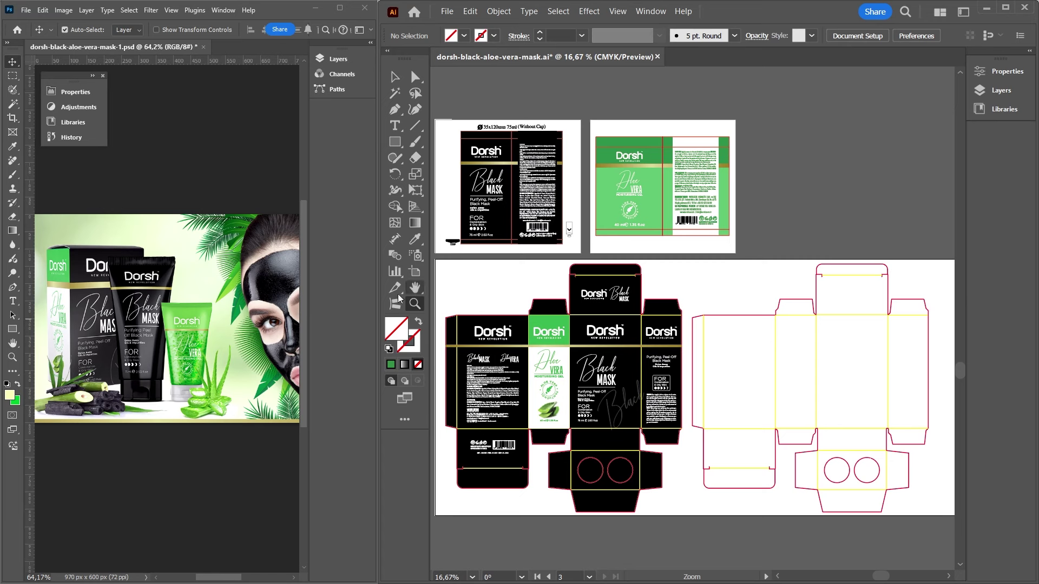
drag(379, 99, 482, 99)
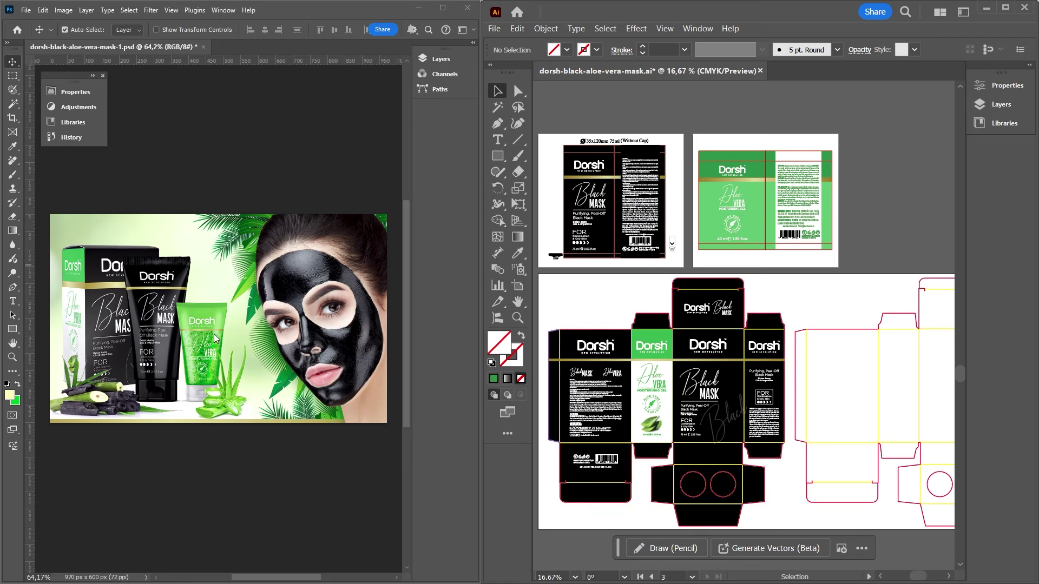
Expand and widen the Layers panel, then browse the Bitkiler, Arka Plan, Tasarım and Kutu groups.
click(432, 59)
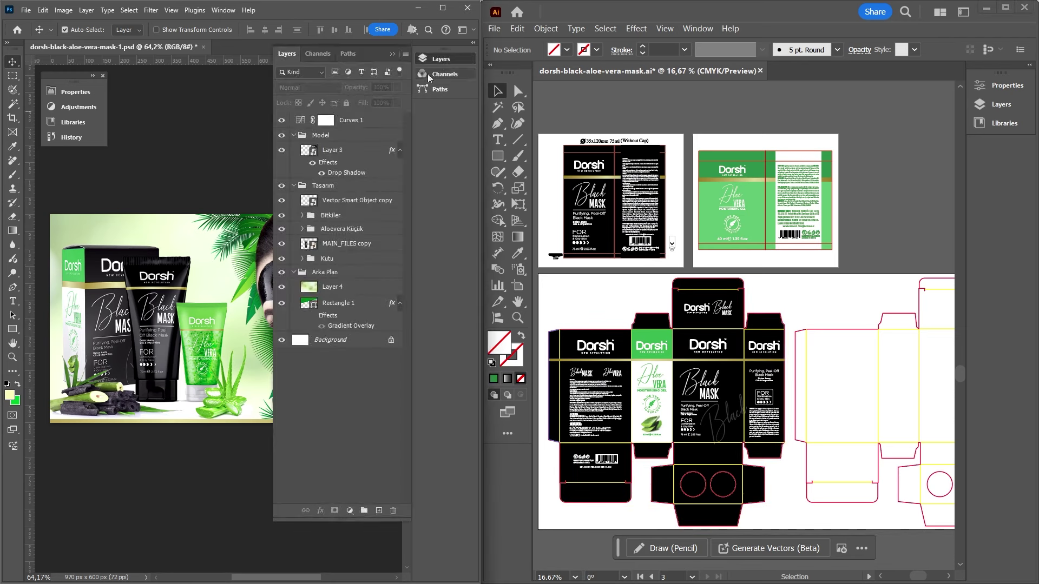
click(461, 59)
click(473, 42)
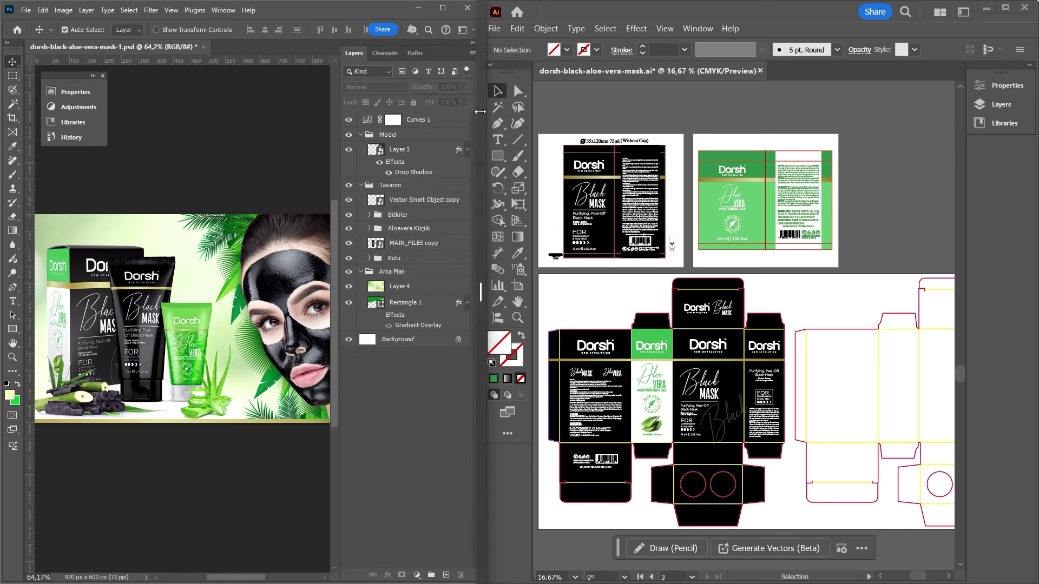
drag(481, 122, 656, 122)
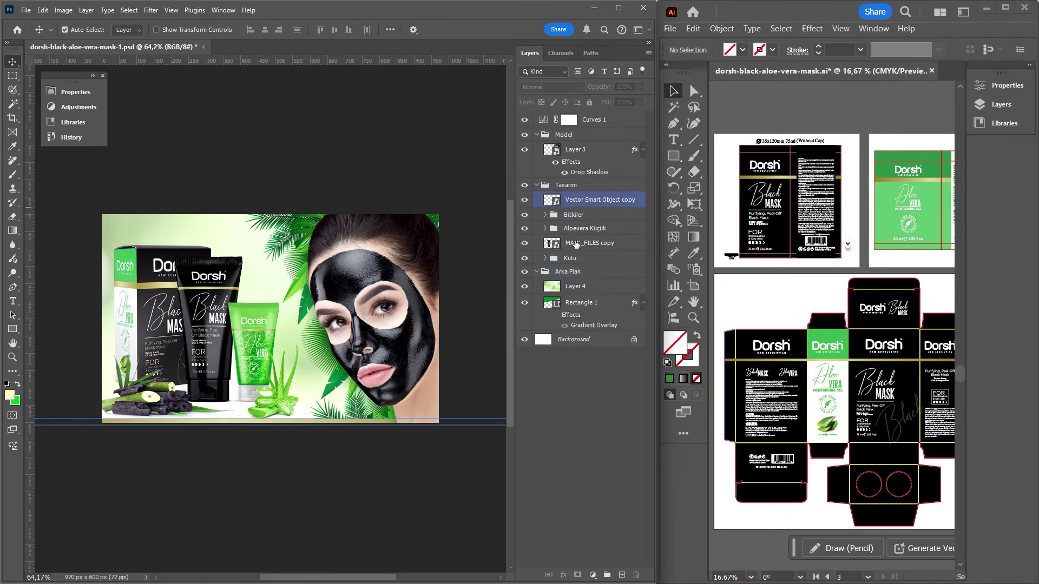
click(578, 217)
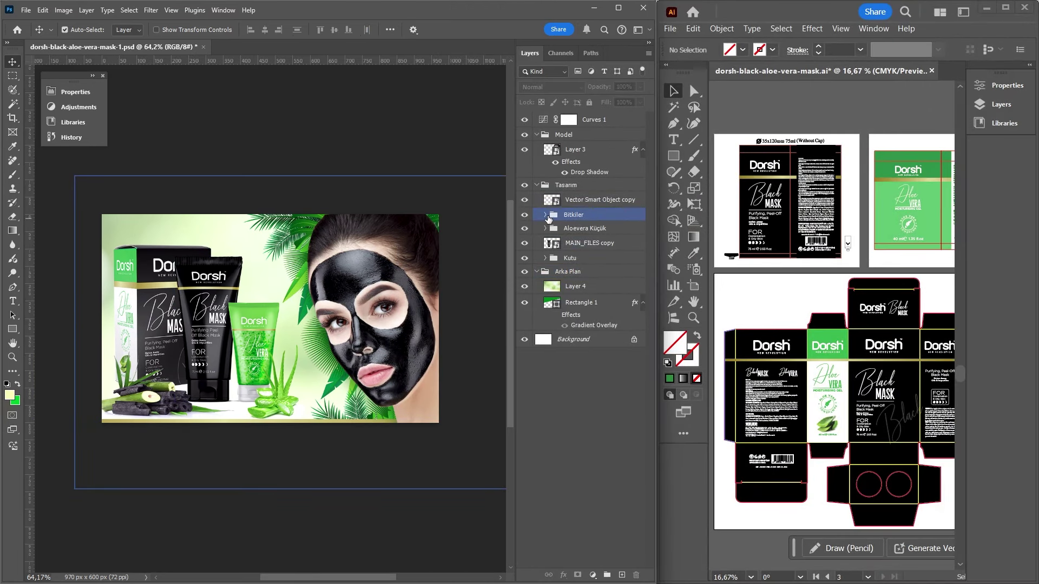
click(579, 271)
click(566, 184)
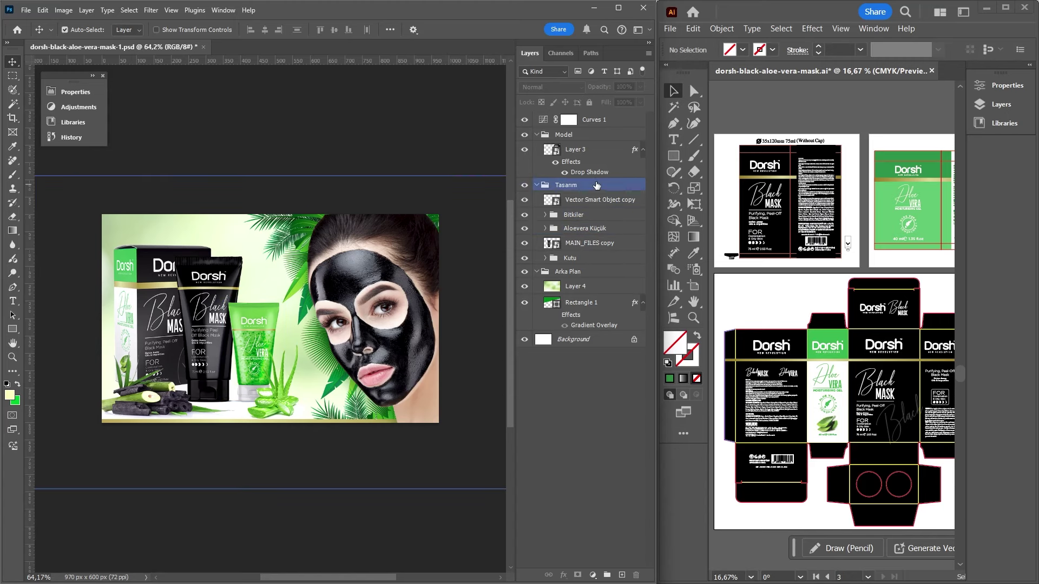
click(568, 271)
Open the face Layer 3 smart object to view its contents, then close it.
click(587, 149)
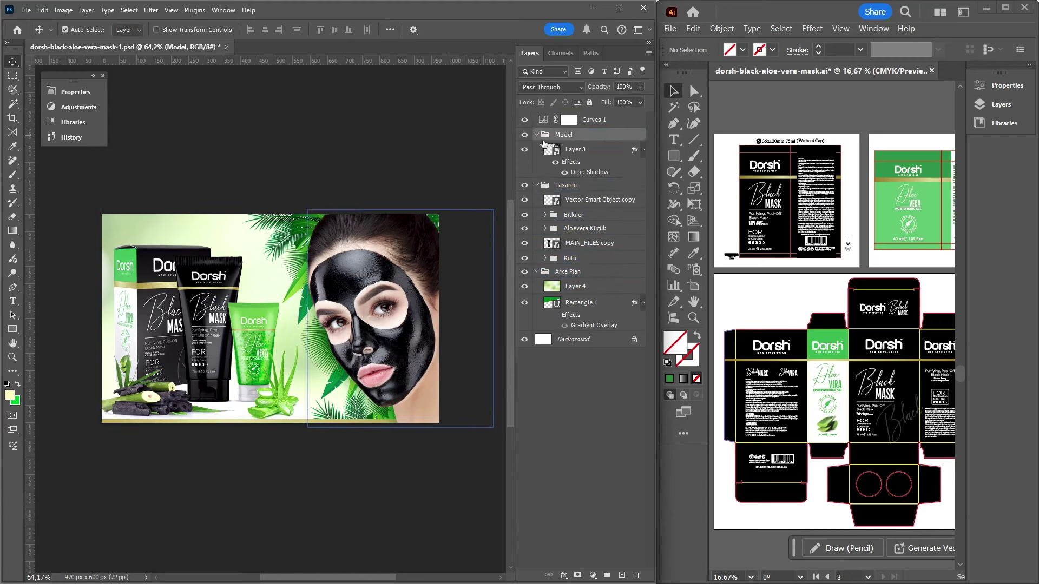
click(524, 150)
double_click(548, 153)
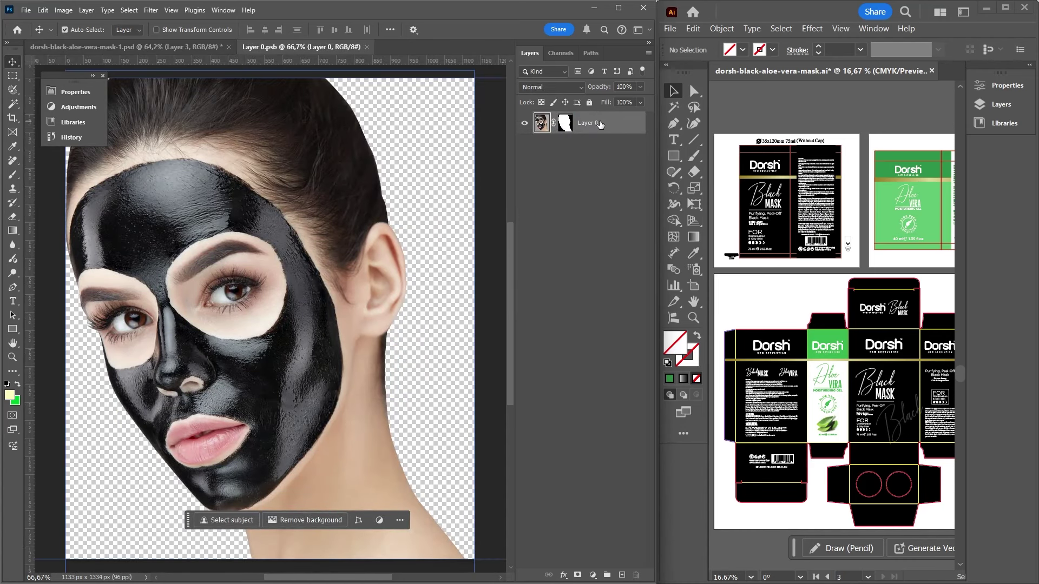
drag(301, 137, 346, 181)
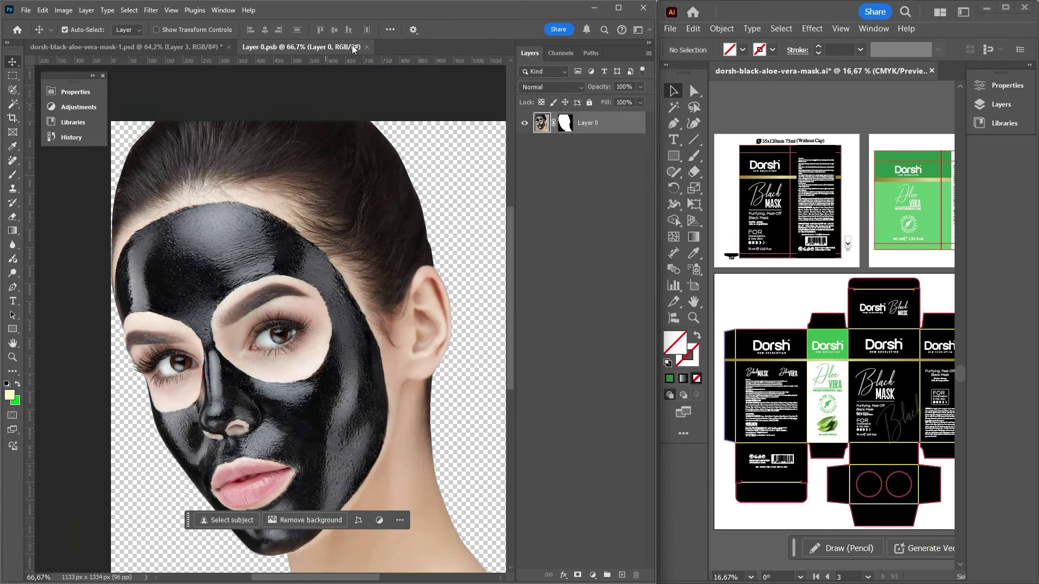
click(367, 47)
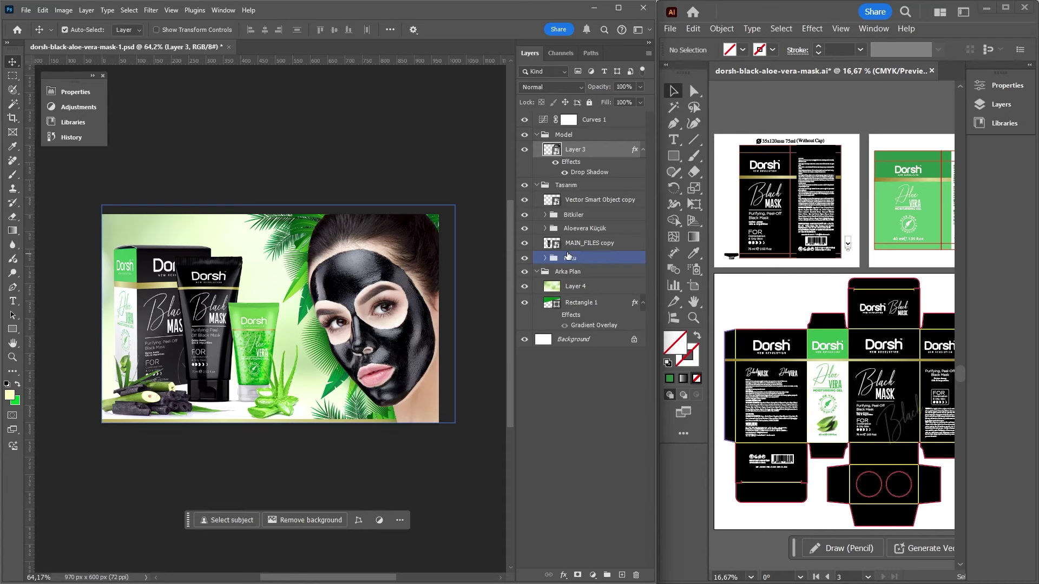
Move the Kömür charcoal layer up and to the right with Free Transform.
click(573, 215)
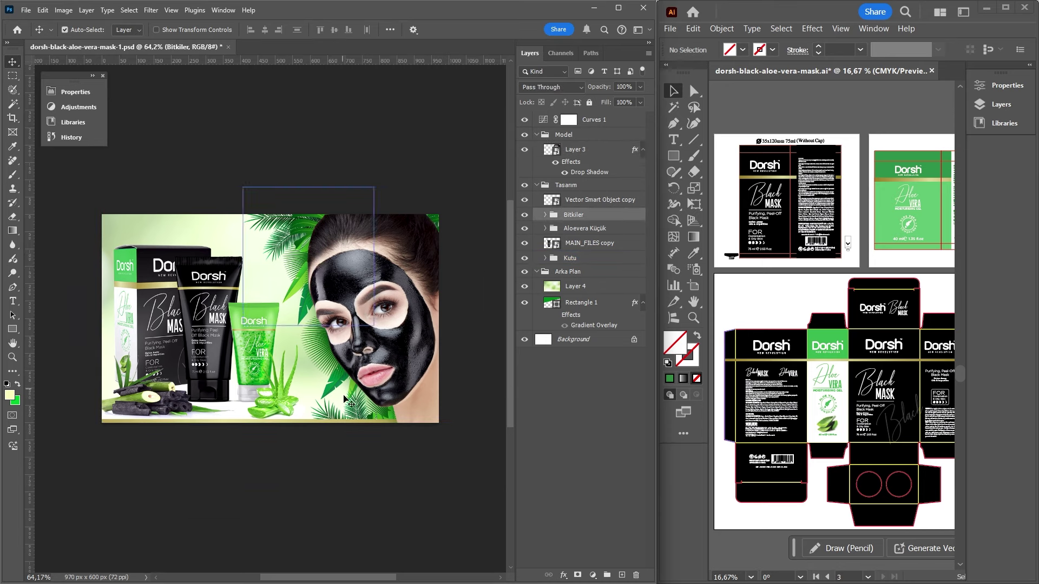
click(524, 217)
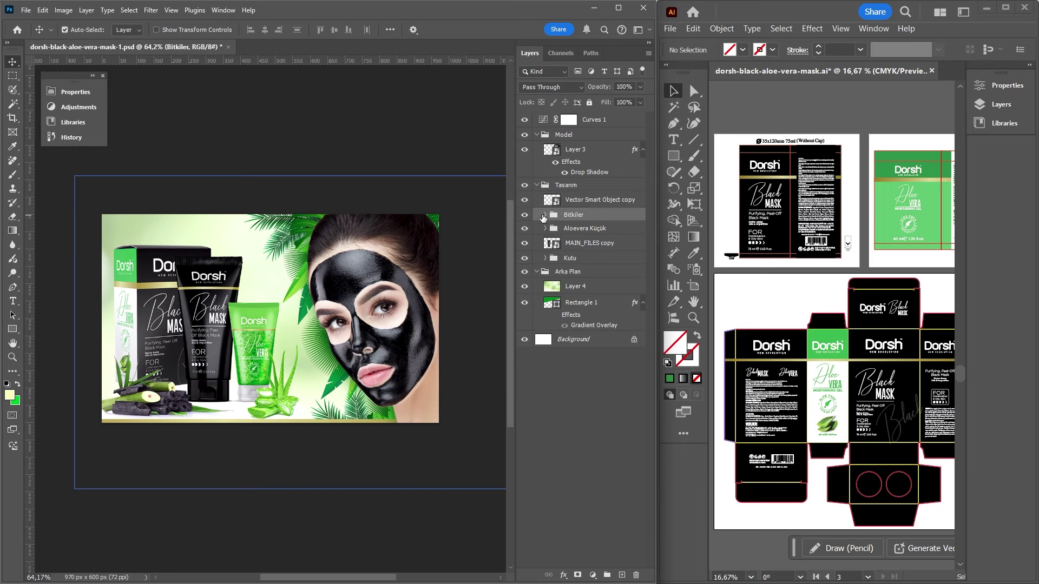
click(545, 214)
click(585, 230)
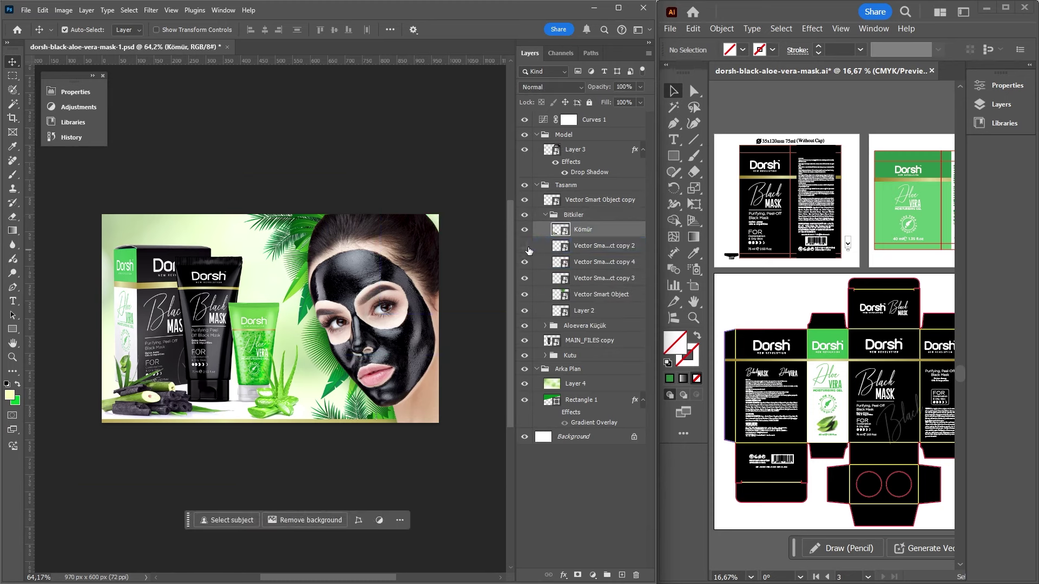
click(598, 244)
key(ctrl+t)
mouse_move(186, 420)
mouse_down()
mouse_move(276, 280)
mouse_move(164, 388)
mouse_up()
key(Return)
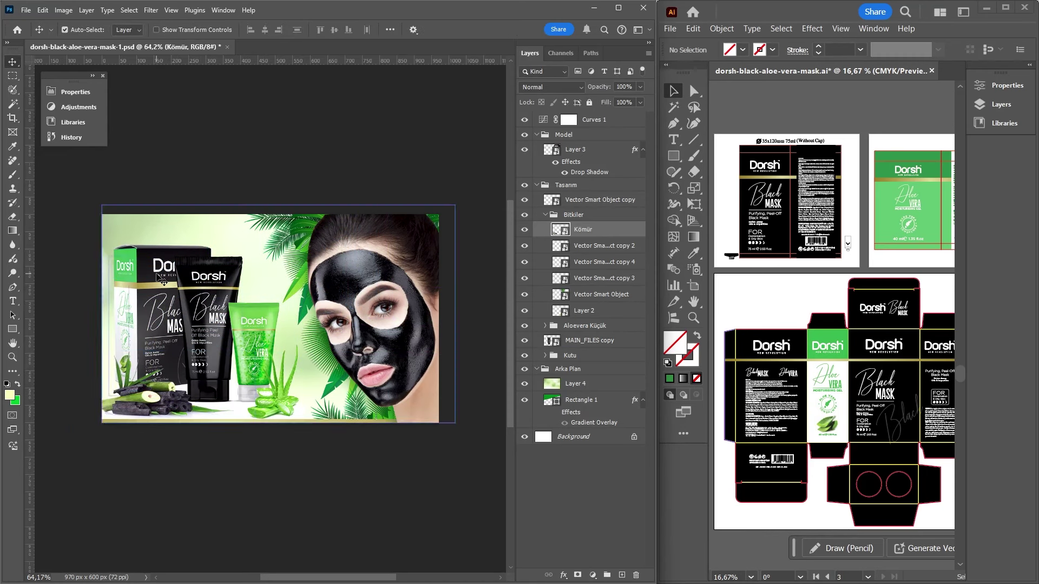
Expand the Kutu group, toggle Gradient Fill 1, and select the box's Vector Smart Object.
click(545, 355)
click(586, 356)
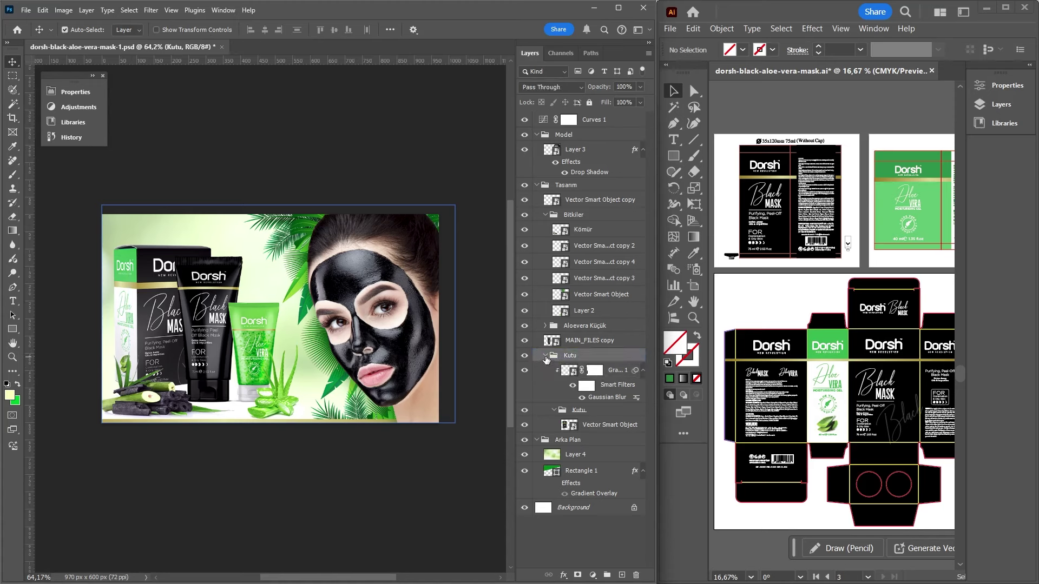
click(571, 368)
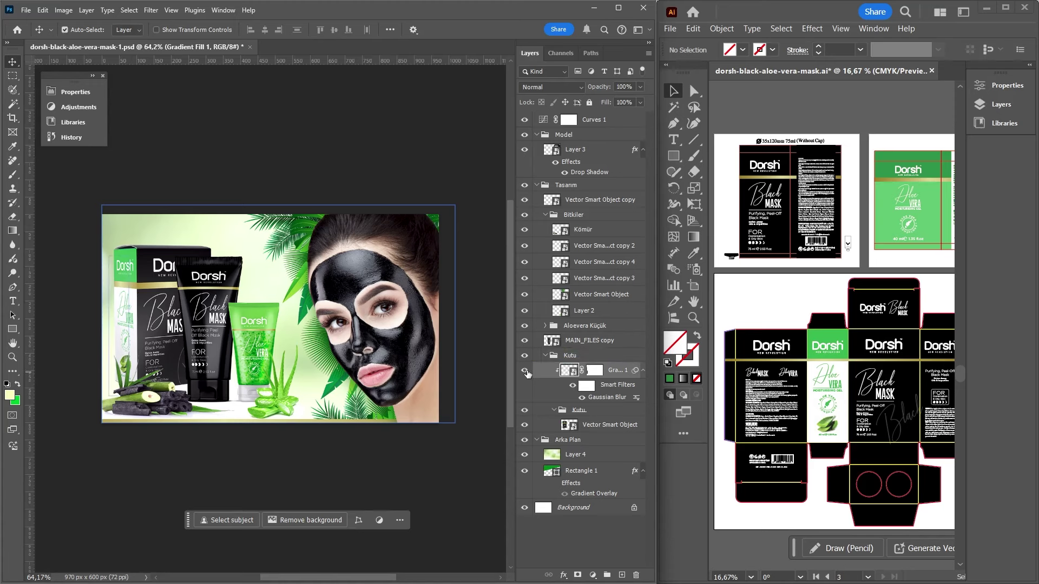
click(524, 371)
click(525, 371)
click(552, 411)
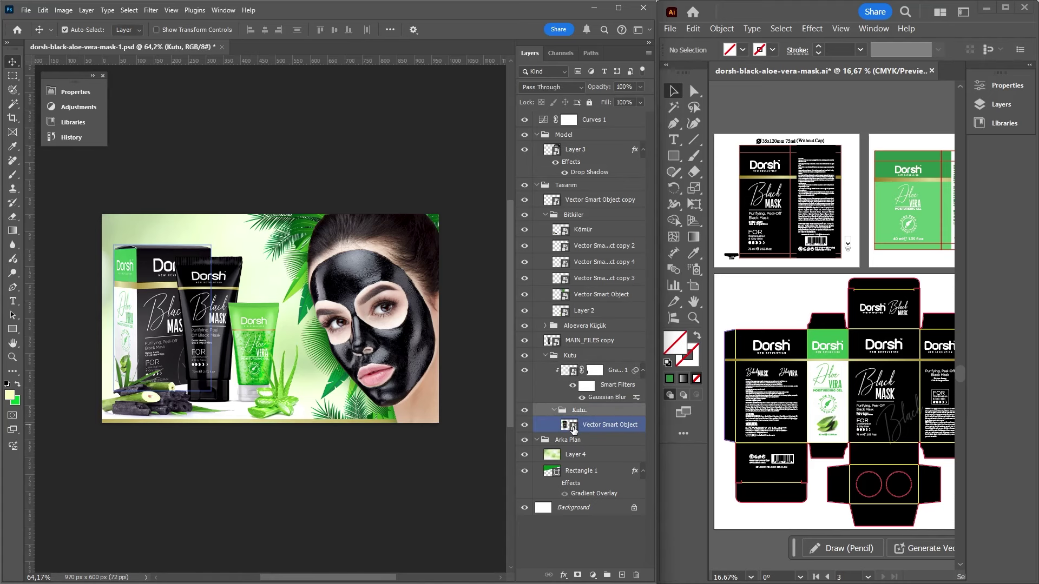
click(573, 429)
double_click(573, 426)
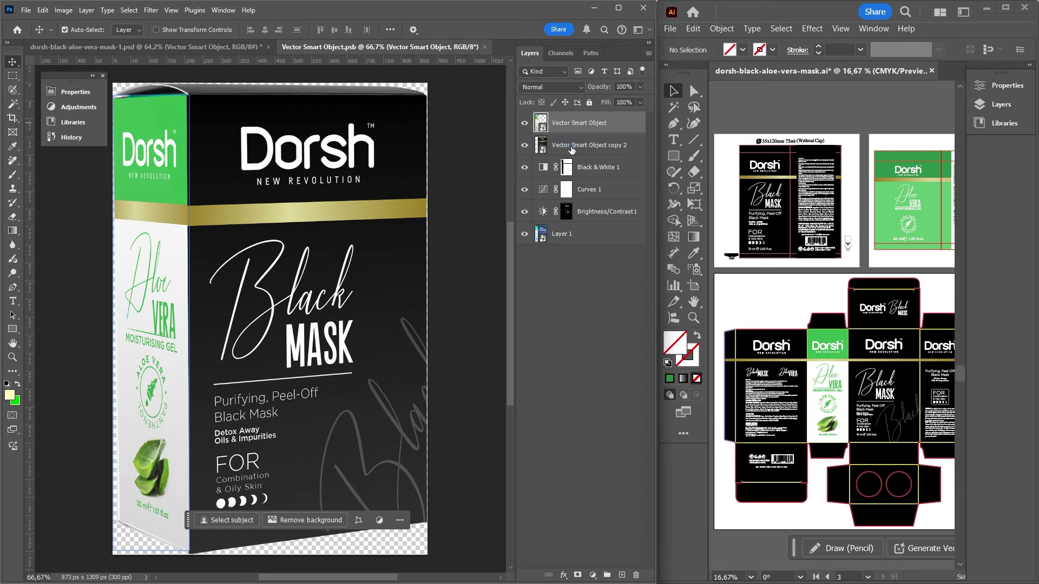
click(537, 142)
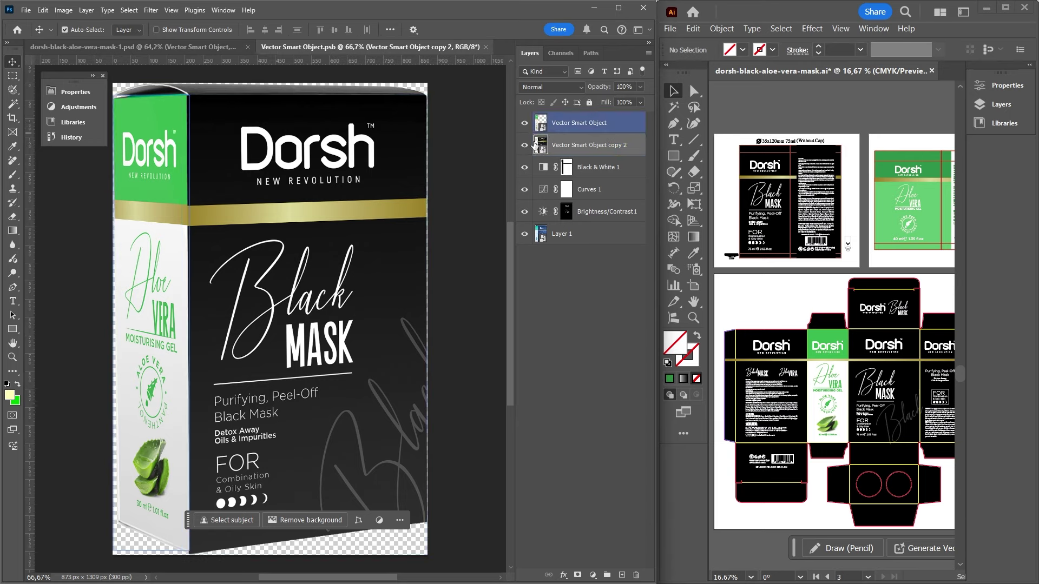
click(573, 233)
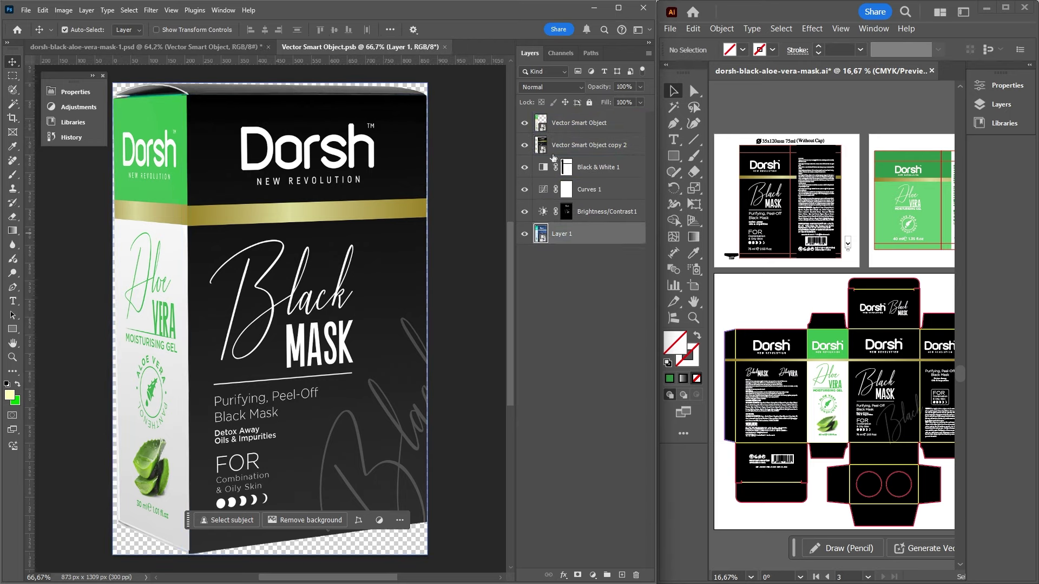
drag(524, 123, 524, 212)
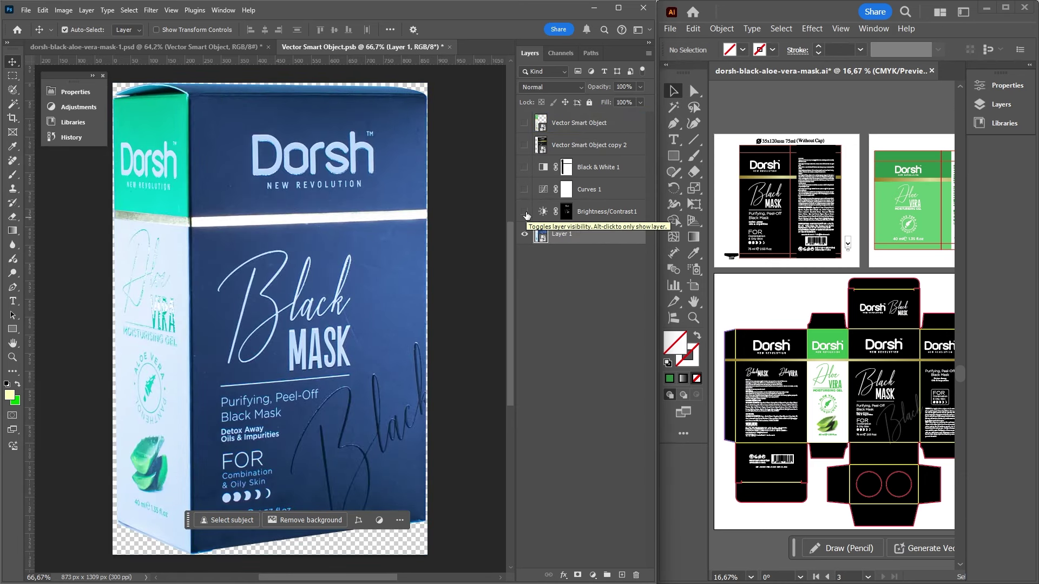
drag(524, 212, 524, 168)
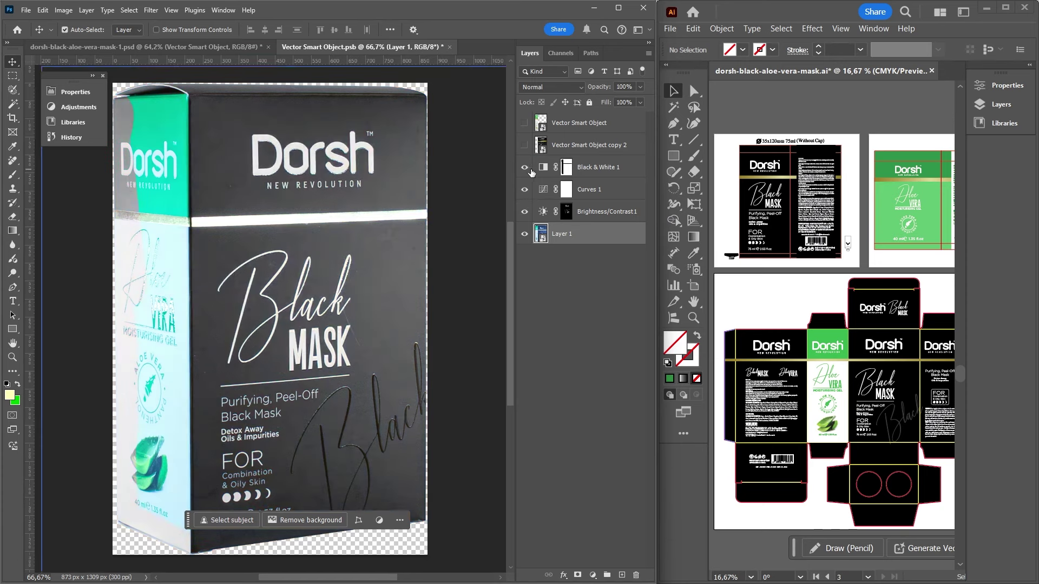
click(525, 145)
click(579, 123)
click(524, 123)
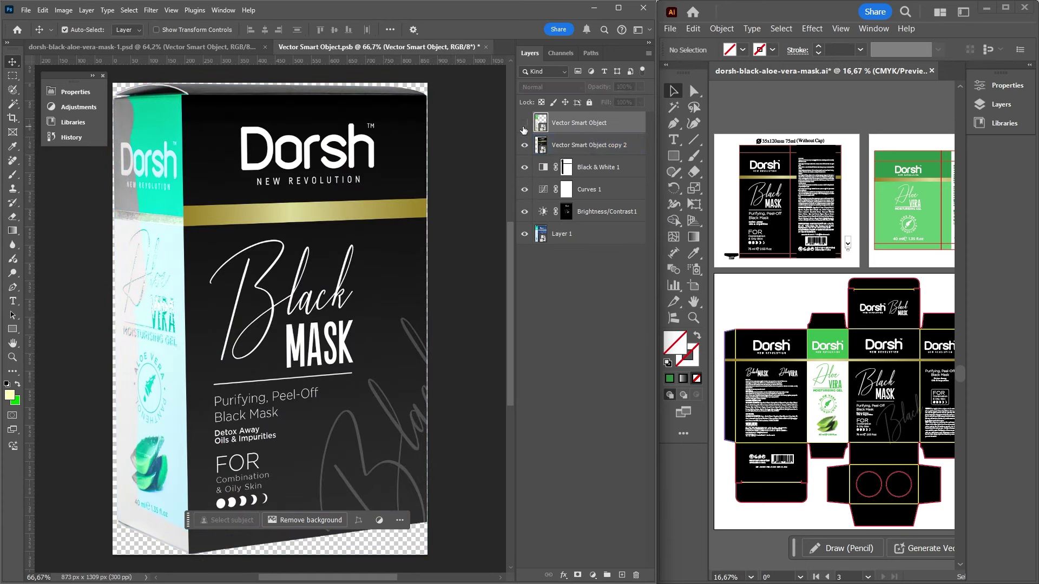
click(597, 155)
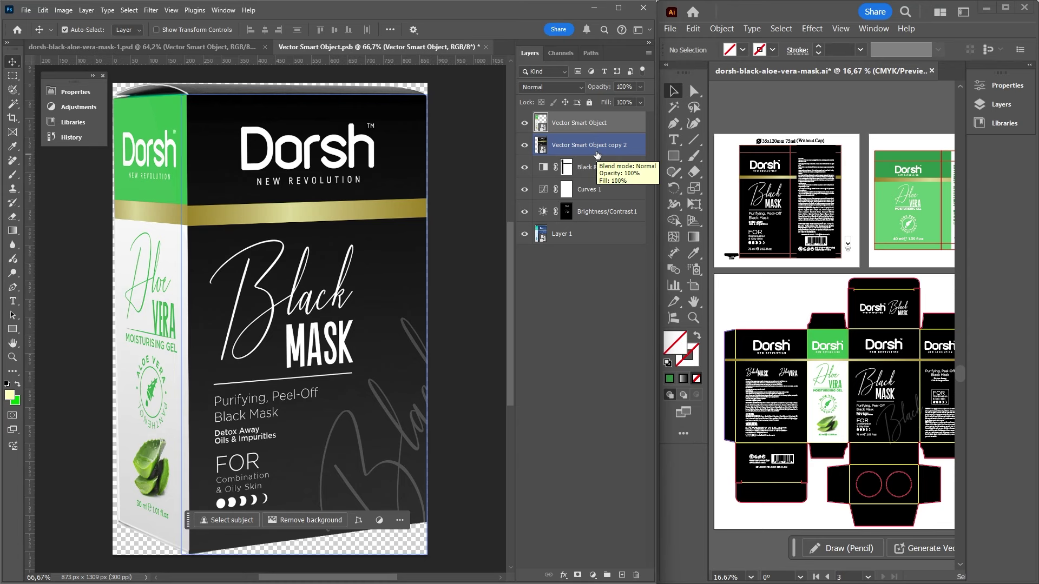
click(485, 46)
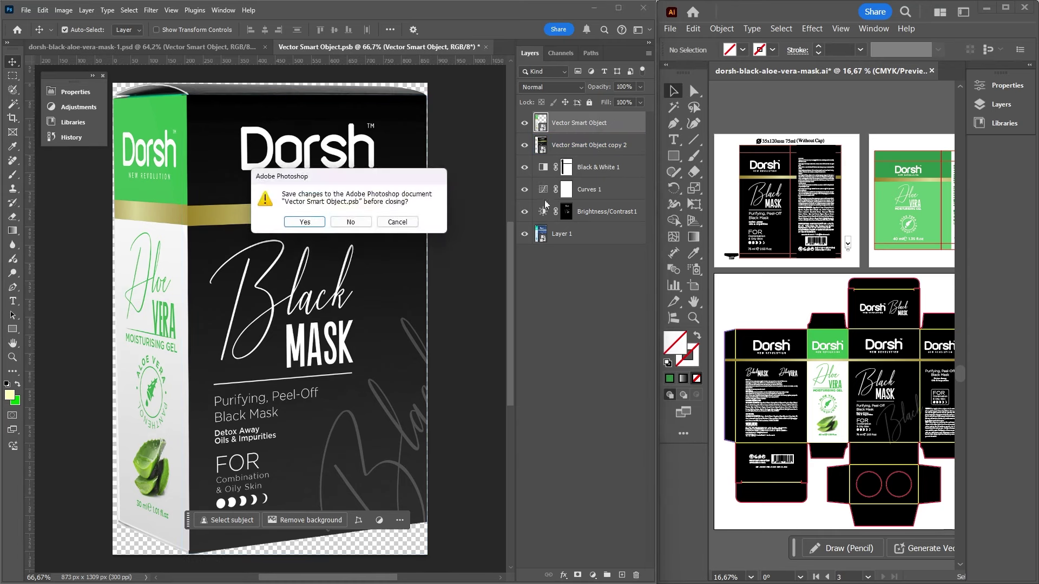
click(292, 238)
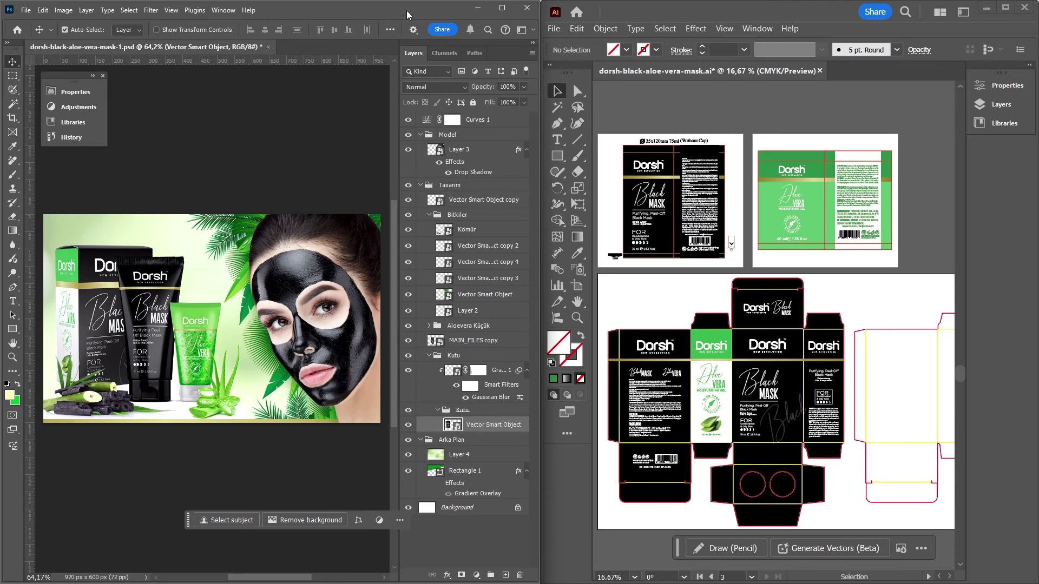
Bring the Illustrator window to the front.
click(724, 12)
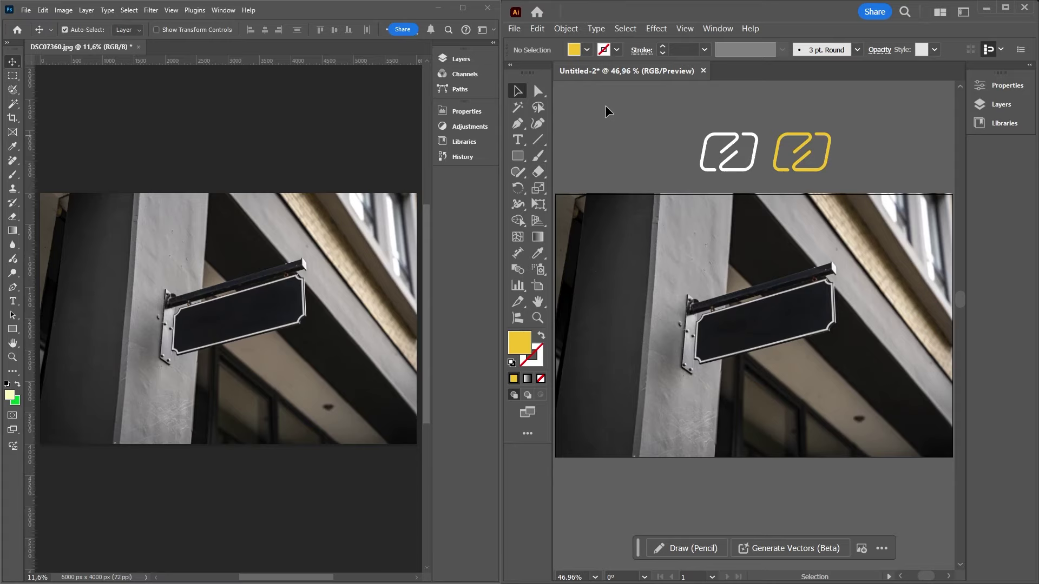
Alt-drag a copy of the yellow logo right of the street-sign photo and select both.
drag(698, 105, 866, 181)
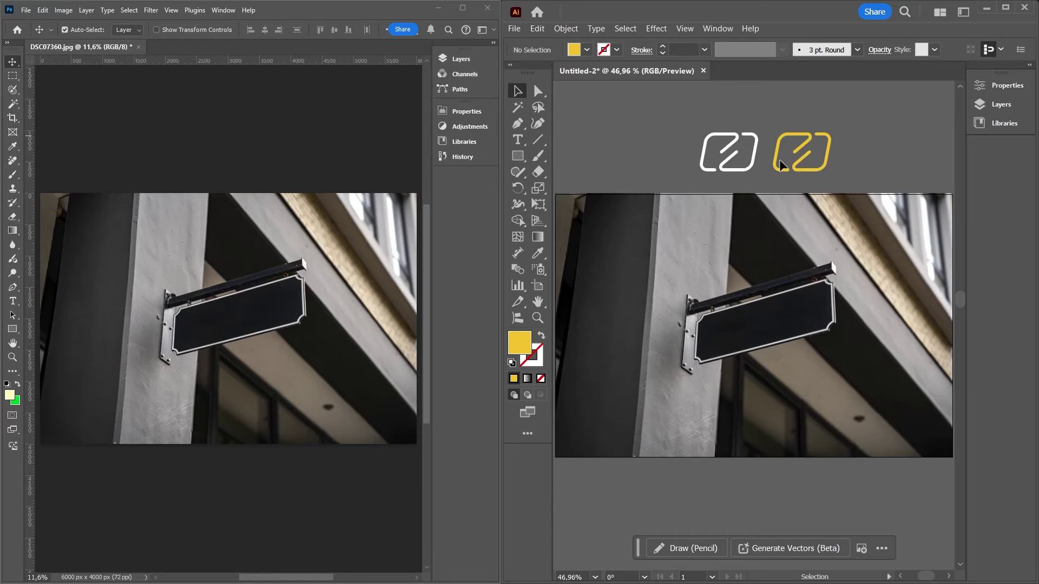
click(862, 142)
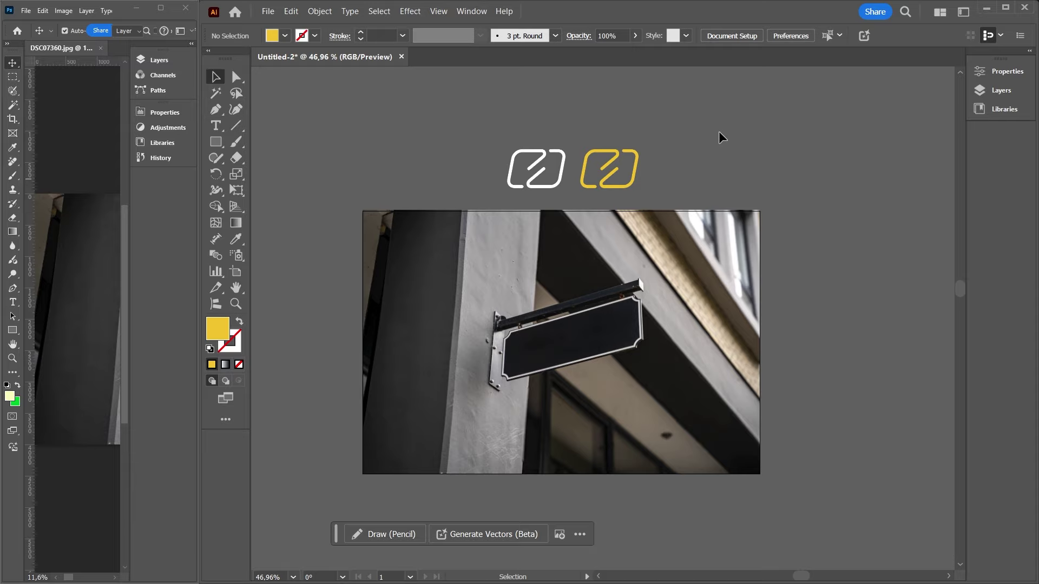
drag(610, 169, 819, 337)
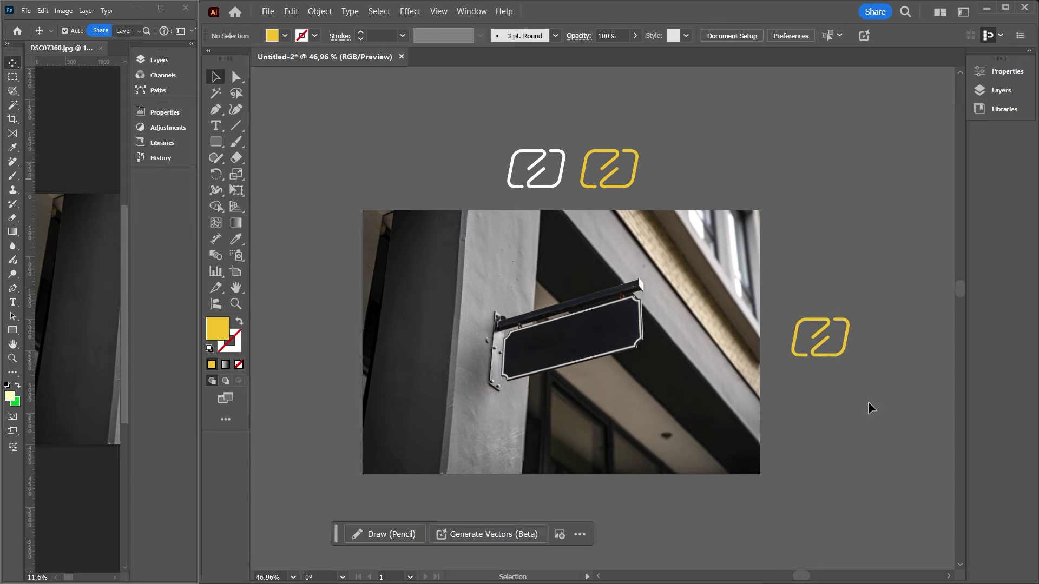
click(834, 355)
shift+click(593, 310)
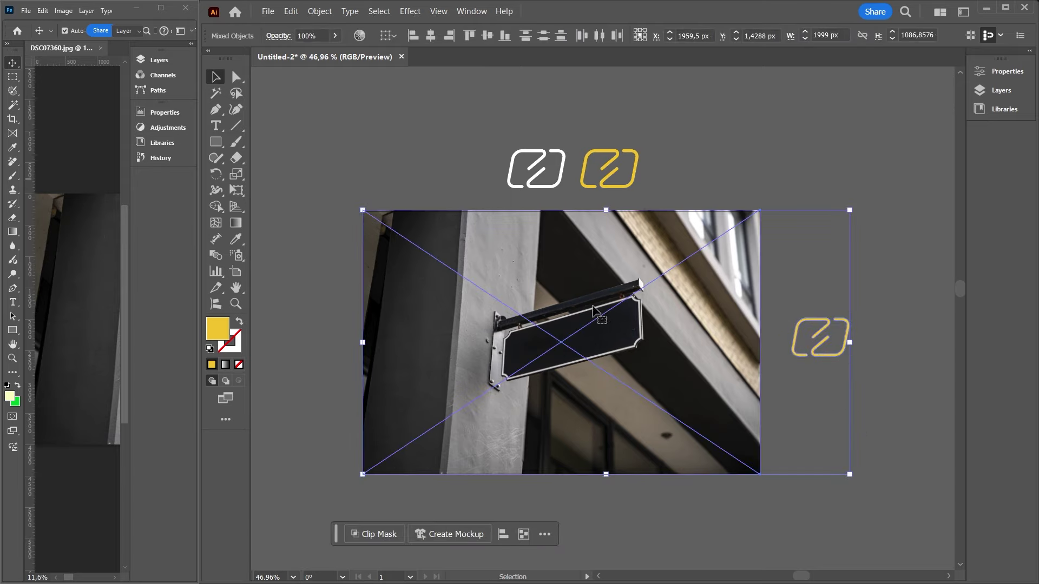
click(472, 12)
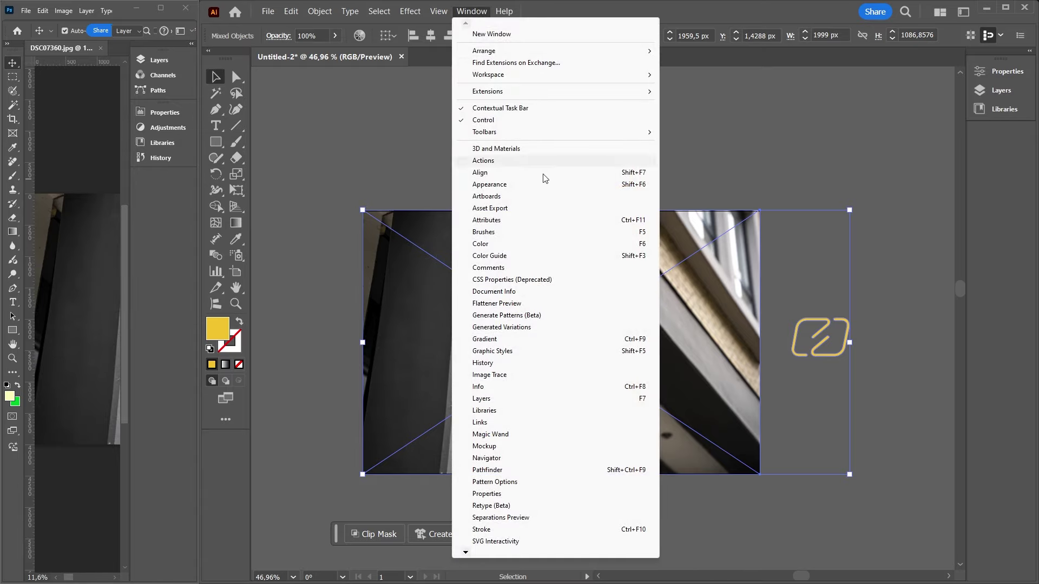
Create a Mockup from the logo and sign photo, then scale the logo down to fit the sign.
click(484, 446)
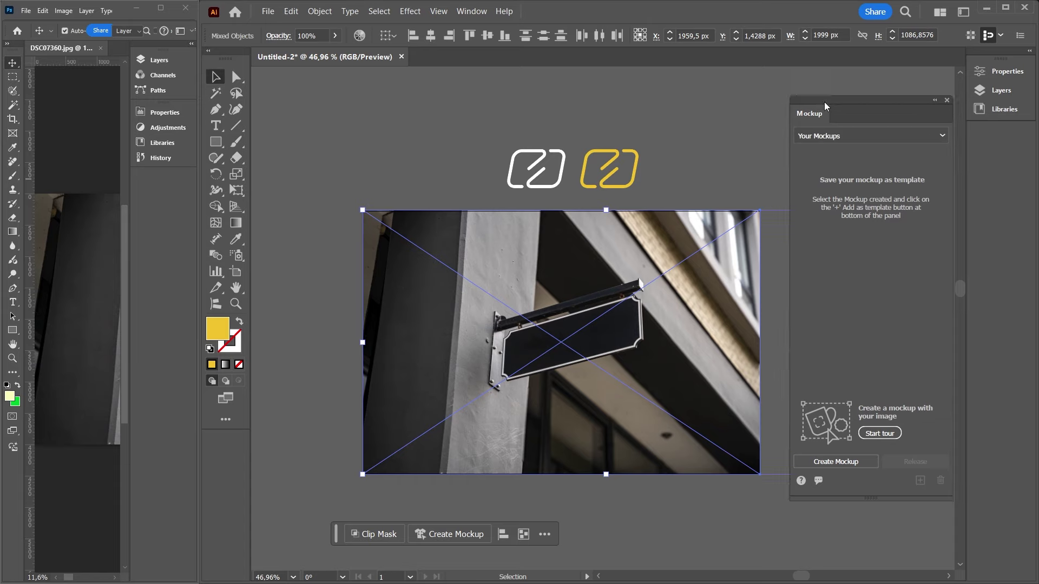
drag(803, 126, 307, 111)
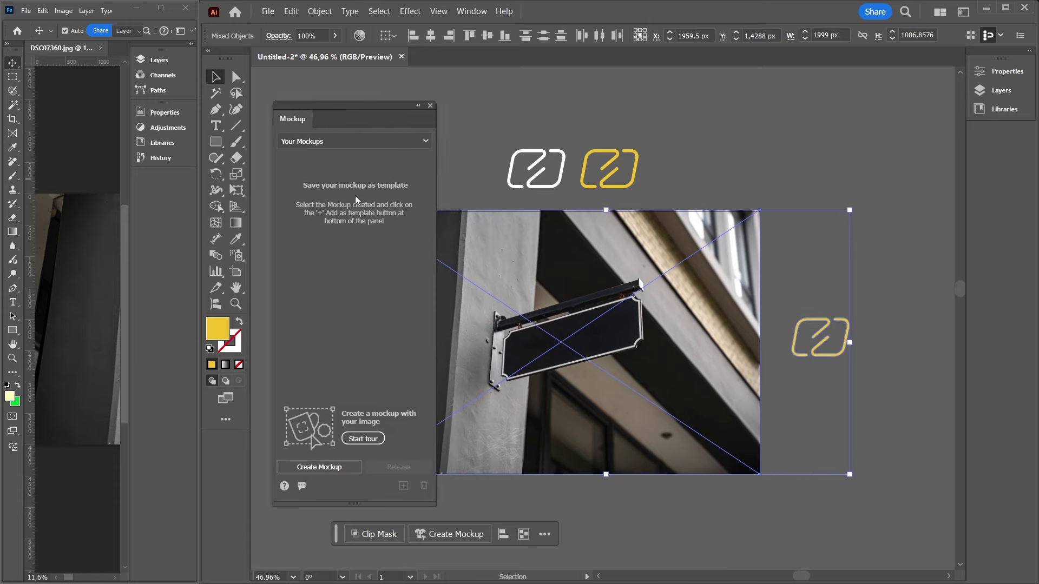
click(314, 141)
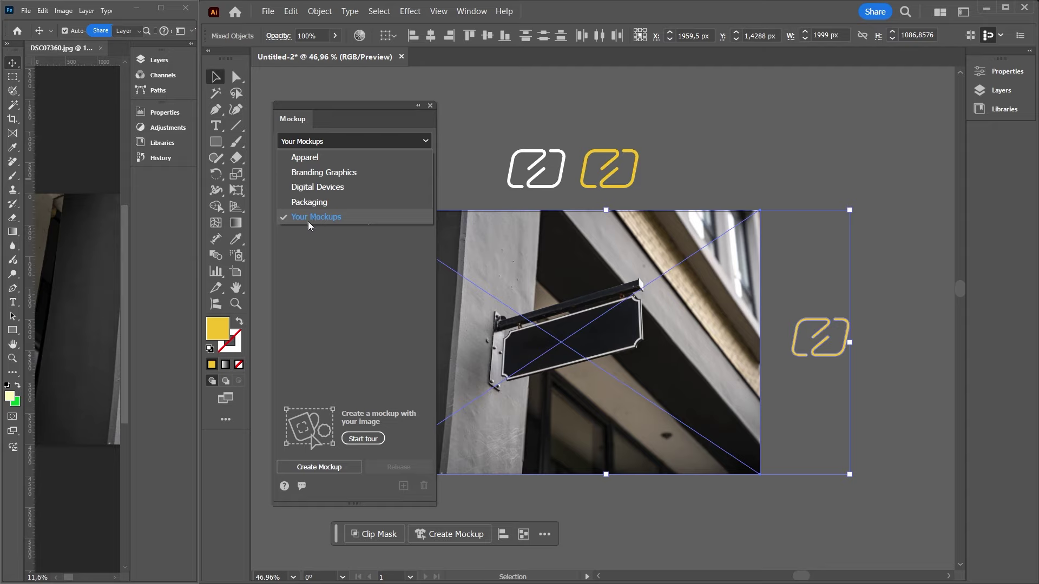
click(336, 219)
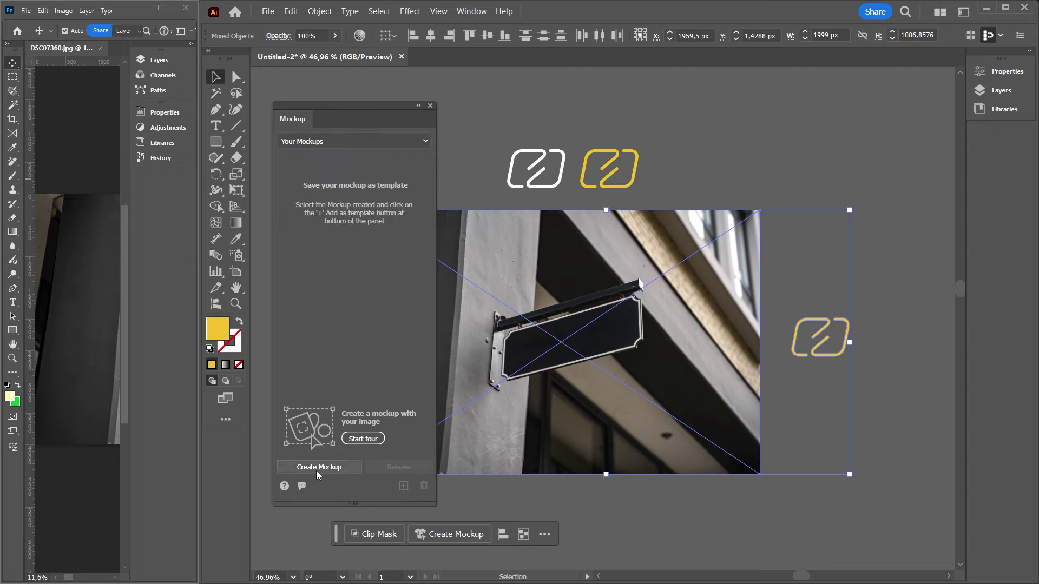
click(330, 474)
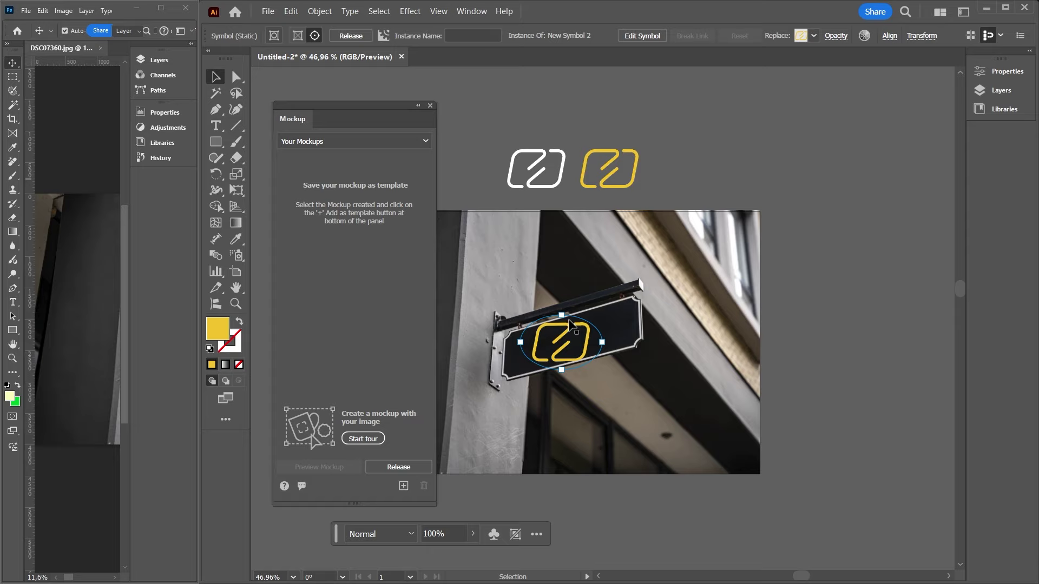
drag(561, 316, 602, 338)
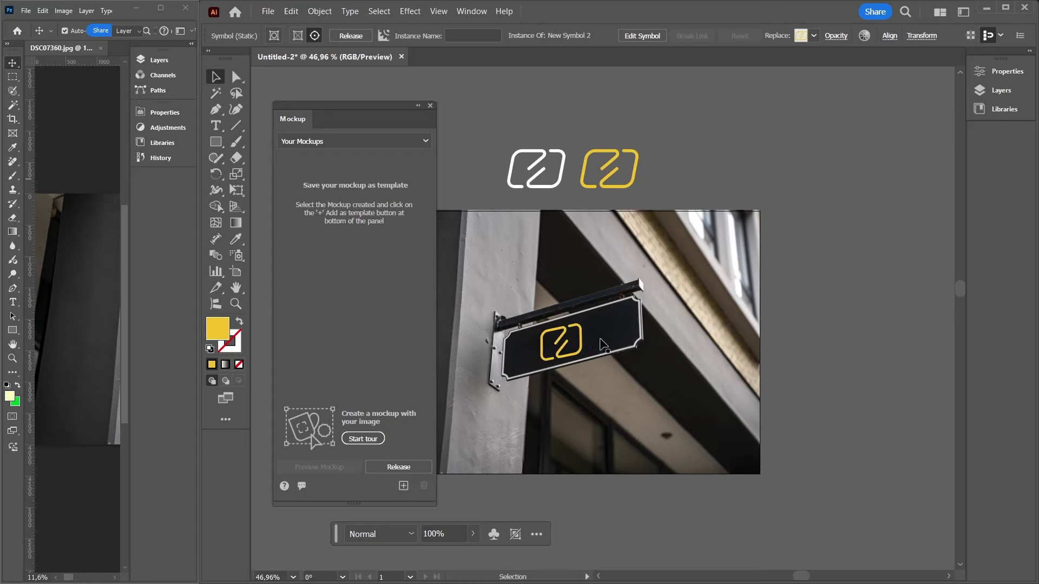
In the mockup's isolation mode, rotate the logo slightly on the sign's panel, then exit.
click(712, 207)
scroll(814, 178, left, 3)
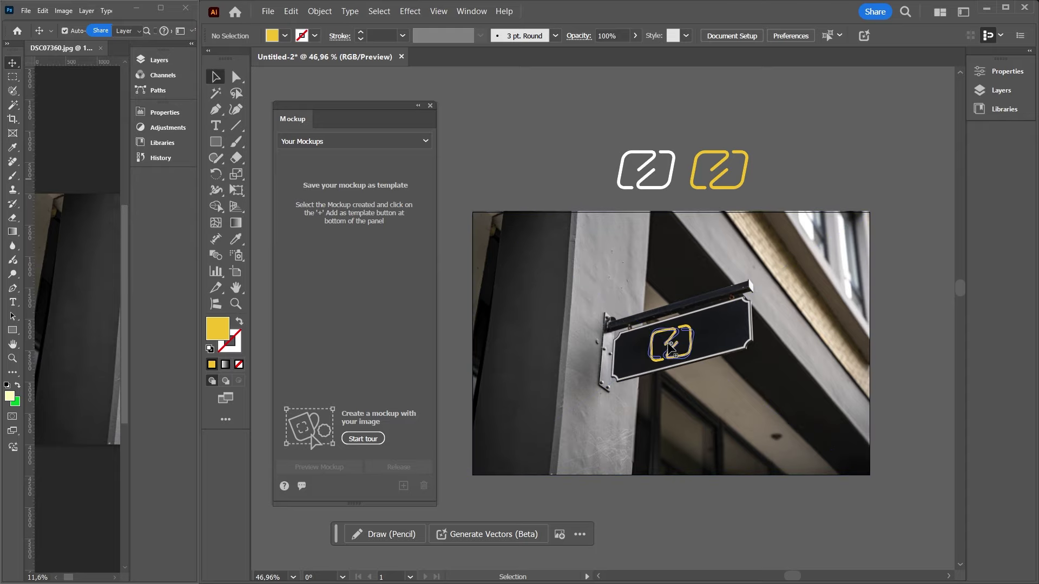
click(704, 351)
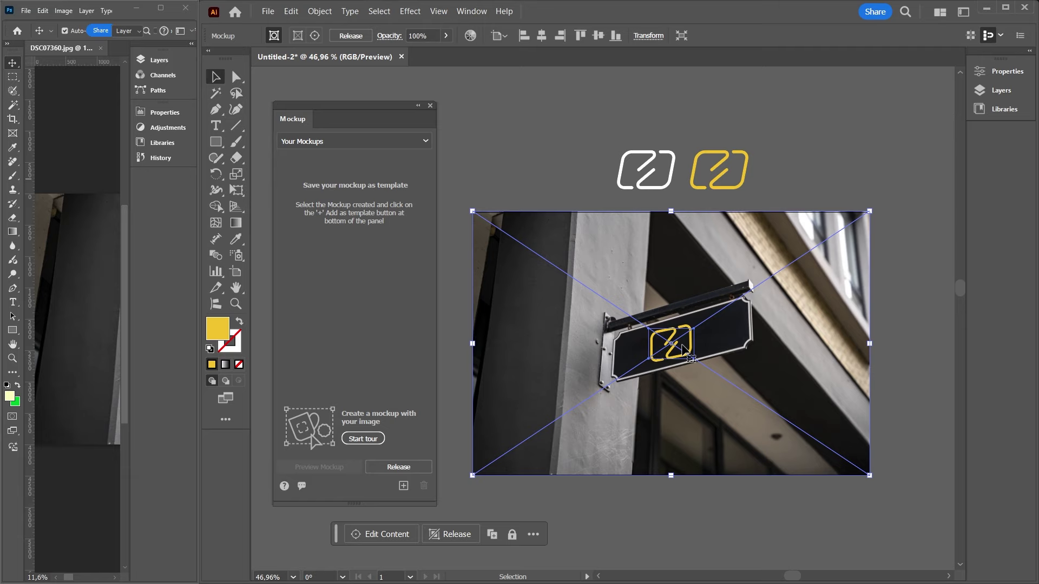
double_click(698, 352)
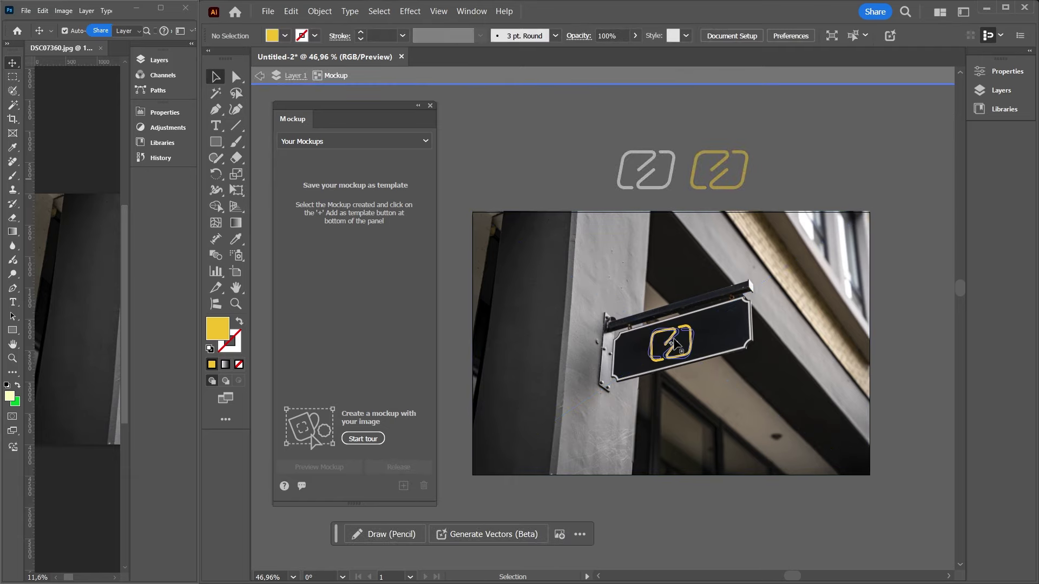
double_click(798, 168)
click(671, 339)
double_click(671, 340)
click(671, 341)
drag(711, 340, 715, 336)
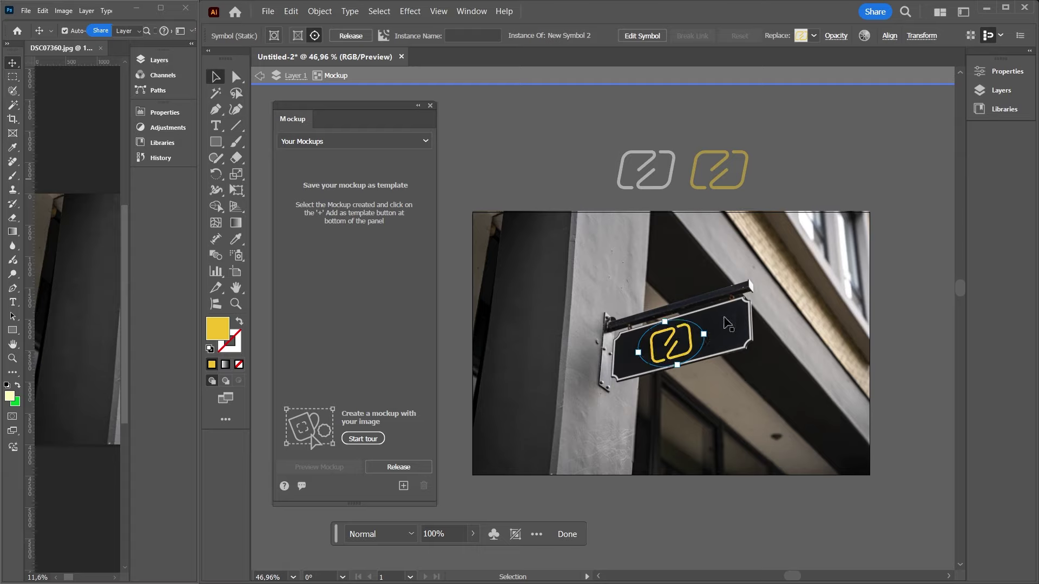
double_click(814, 159)
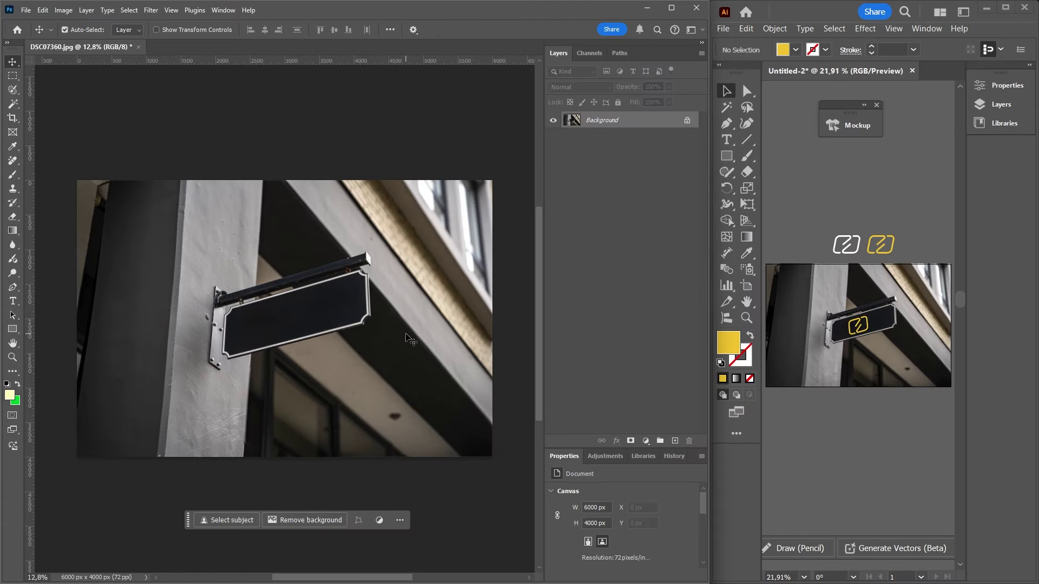
Draw a rectangle with the Rectangle tool and move it over the sign's black panel.
click(13, 329)
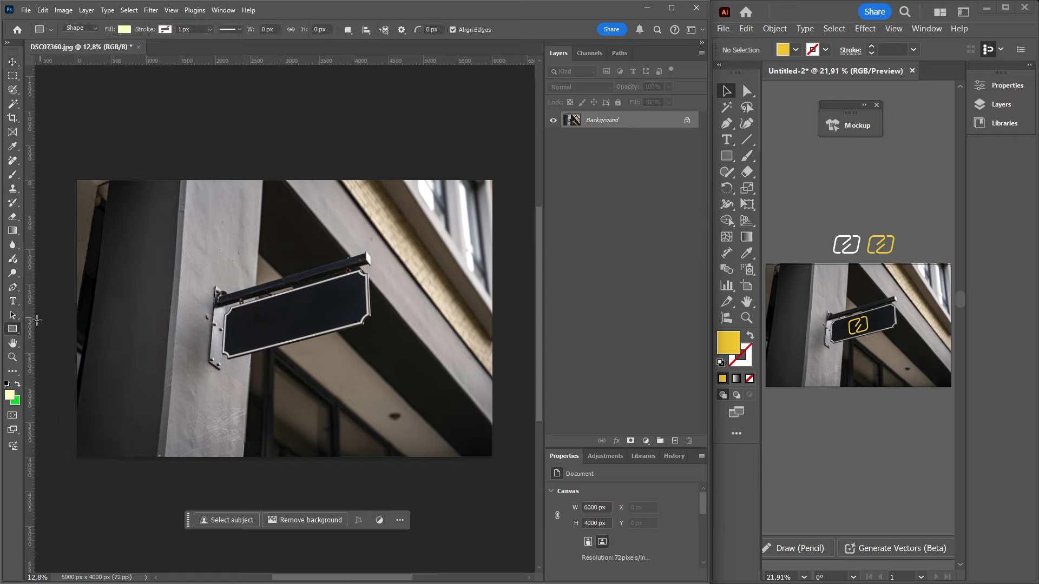
right_click(12, 329)
click(101, 329)
drag(241, 307, 308, 331)
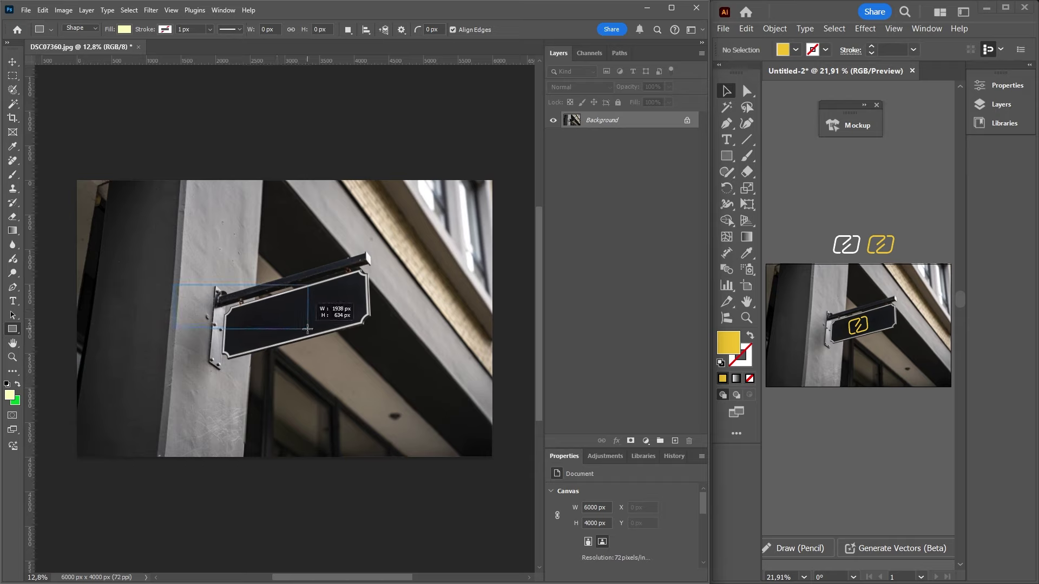
key(v)
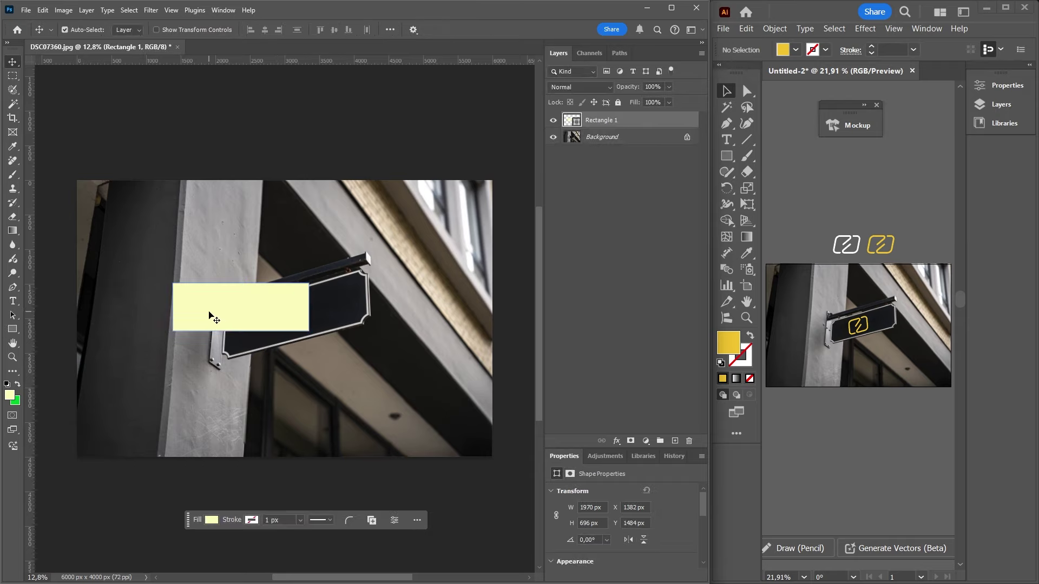
drag(209, 316, 288, 343)
click(288, 343)
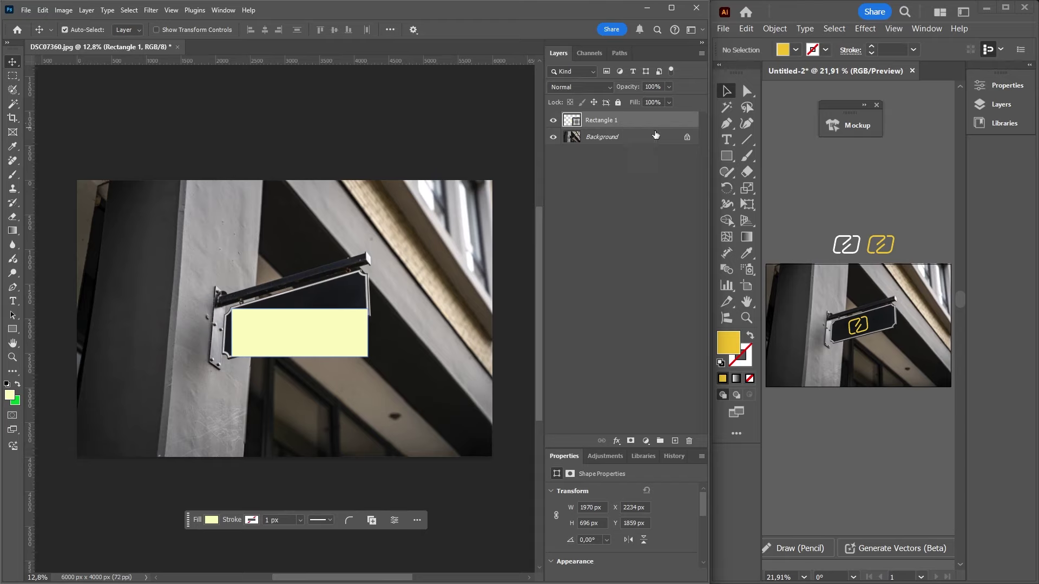
Rename the rectangle layer 'Logo' and convert it to a smart object.
double_click(606, 120)
text(Logo)
key(Return)
right_click(607, 124)
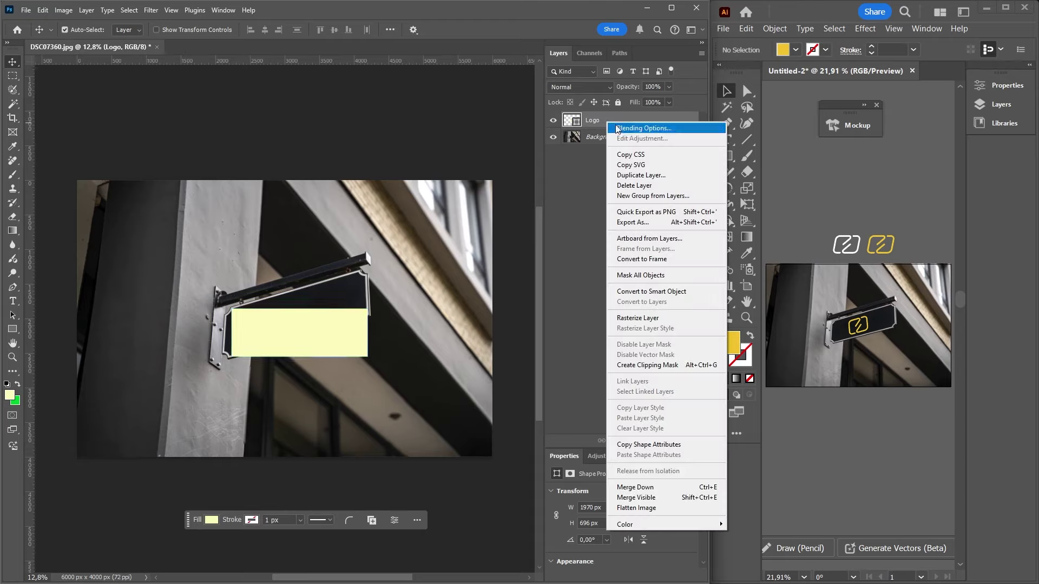
click(649, 291)
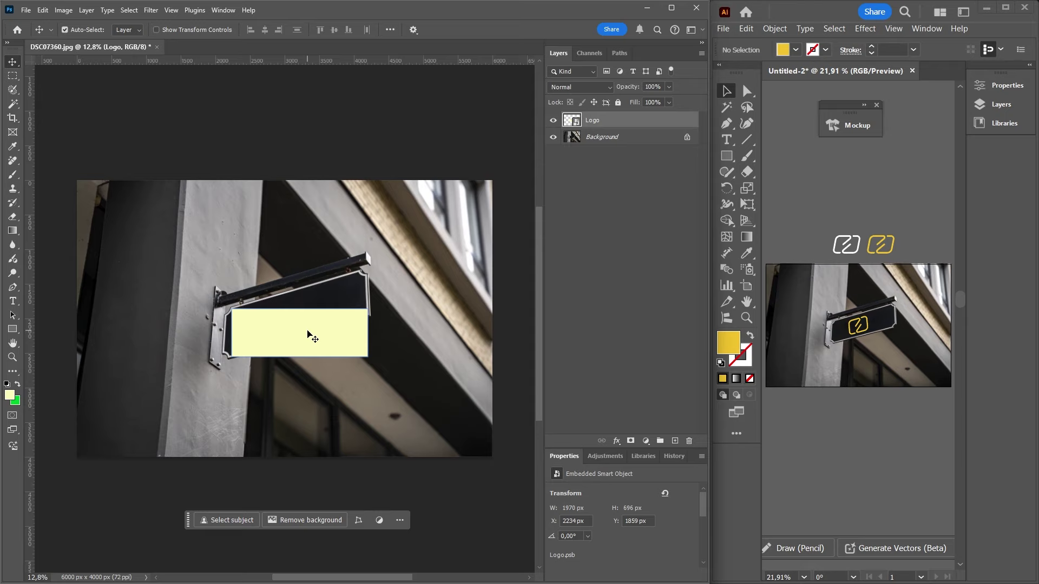
Skew the Logo rectangle to match the sign's tilt, then zoom in on the sign.
key(ctrl+t)
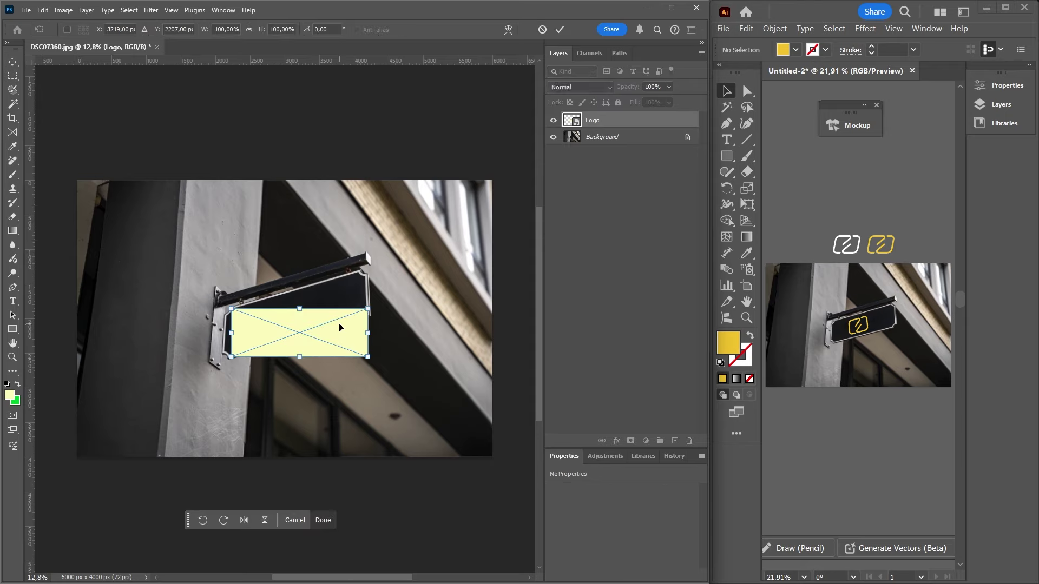
right_click(341, 327)
click(384, 375)
drag(369, 337, 356, 301)
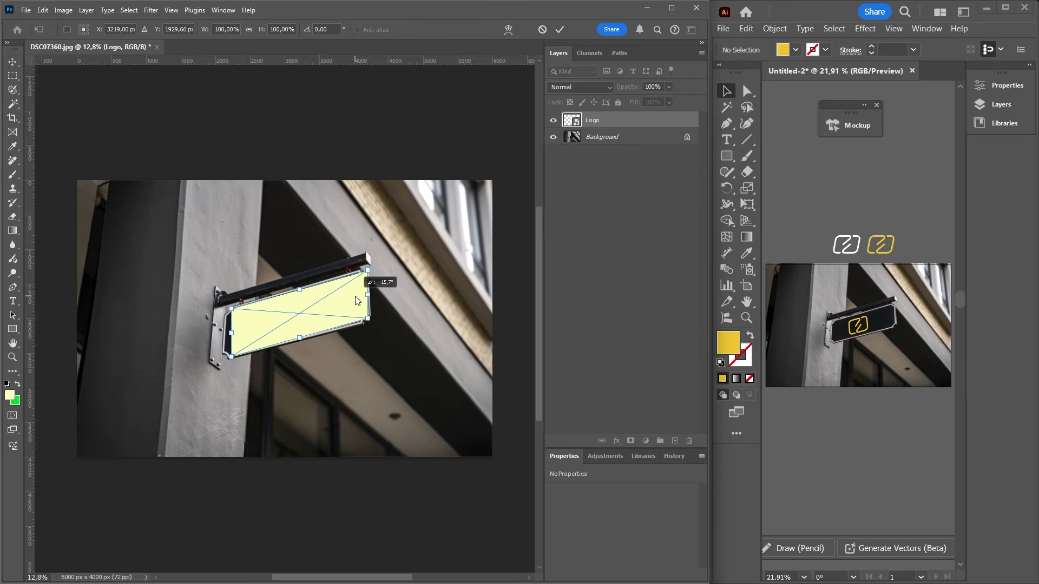
key(Return)
key(z)
drag(348, 301, 370, 320)
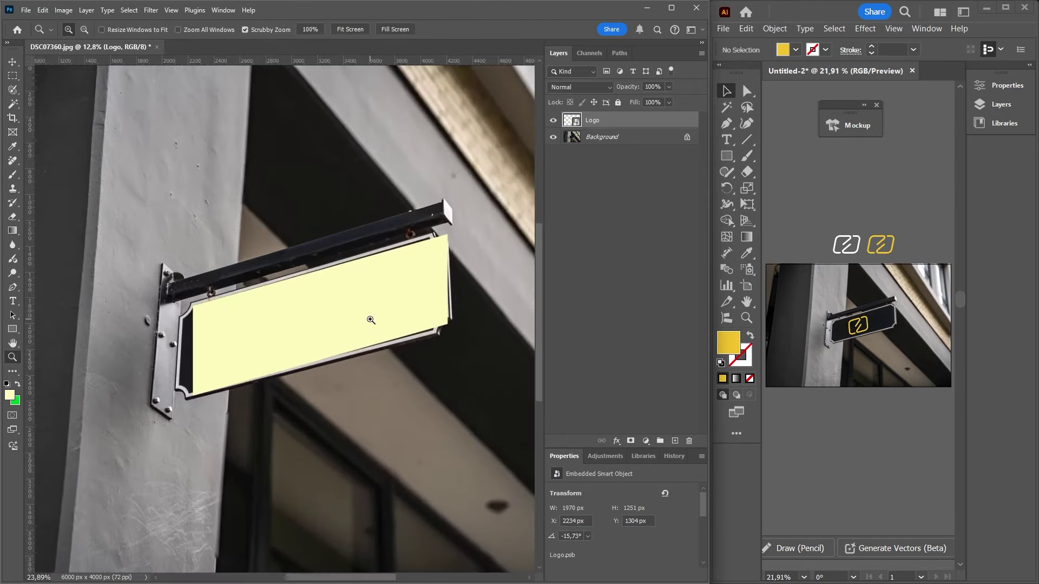
key(v)
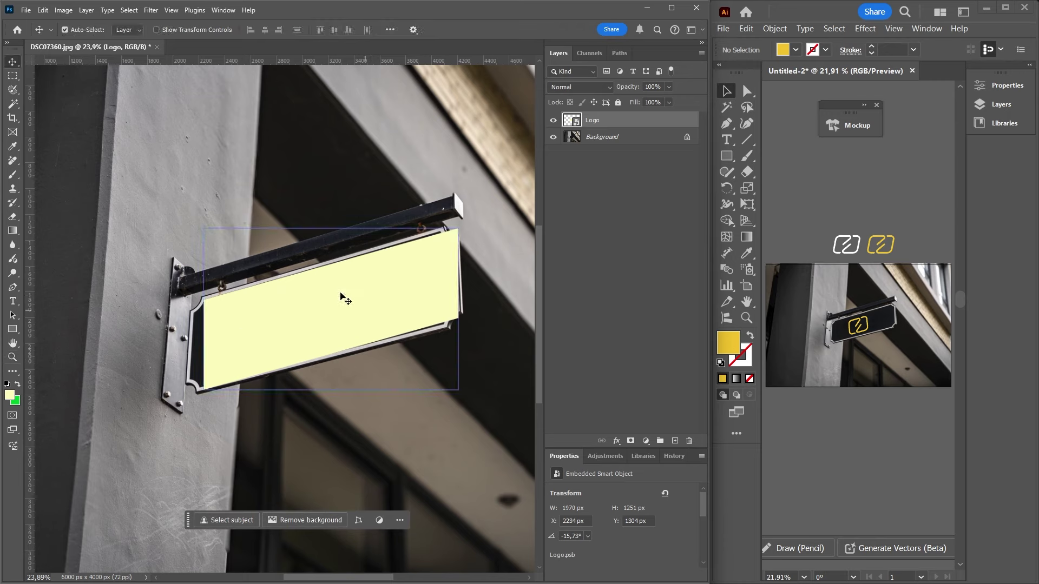
Skew the Logo placeholder again, fitting its corners to the sign panel's corners.
key(ctrl+t)
right_click(428, 260)
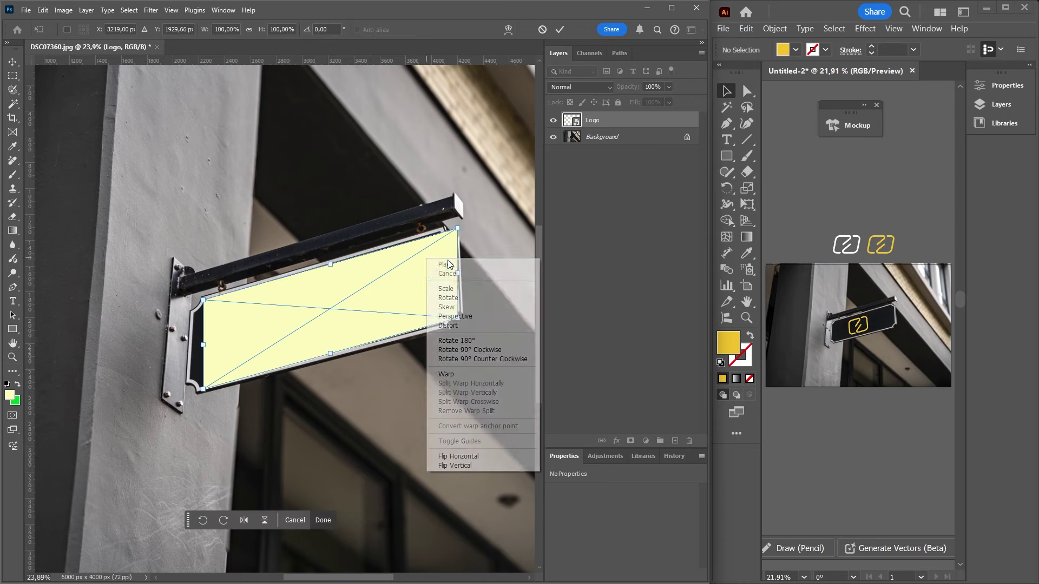
click(446, 307)
drag(458, 228, 439, 231)
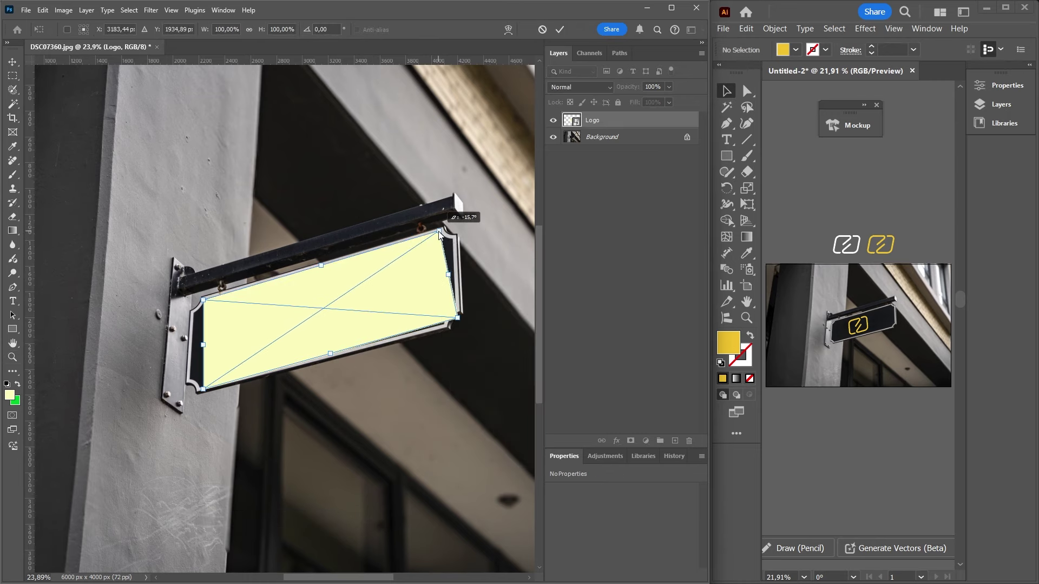
drag(454, 322, 441, 327)
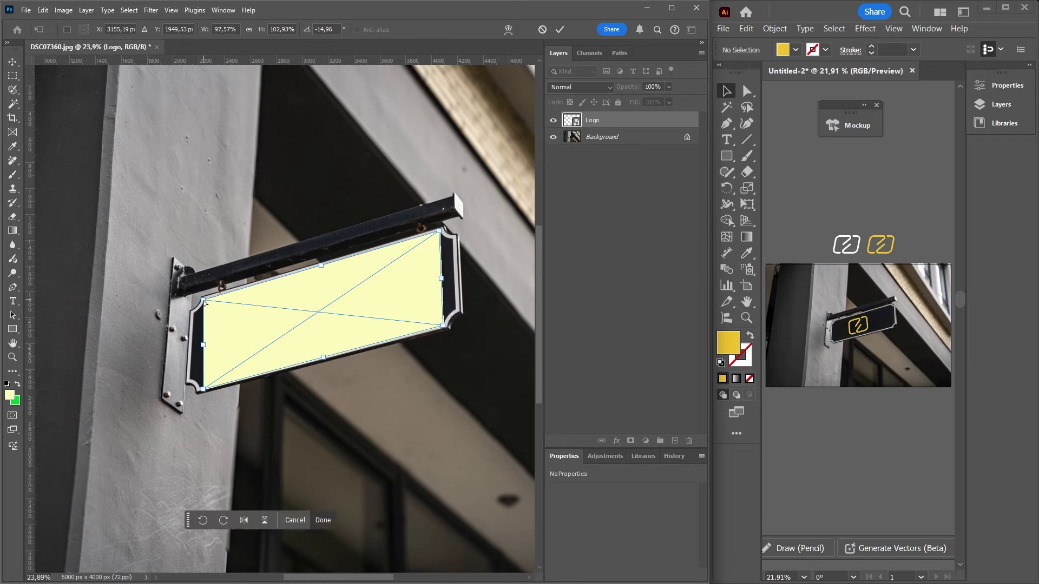
drag(204, 300, 205, 299)
key(Return)
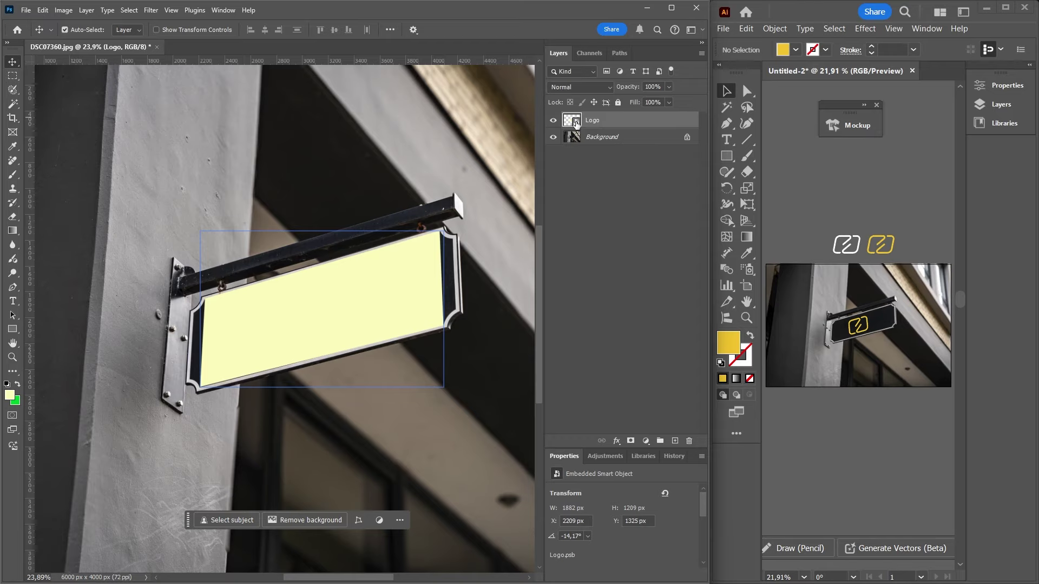
Open the Logo smart object's contents and copy the yellow logo from Illustrator.
double_click(575, 121)
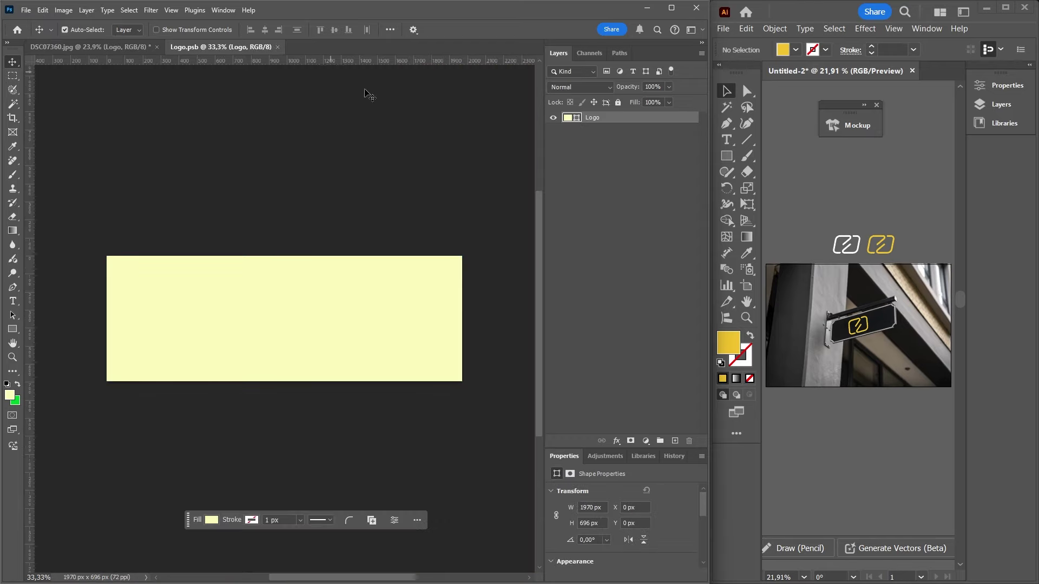
click(873, 246)
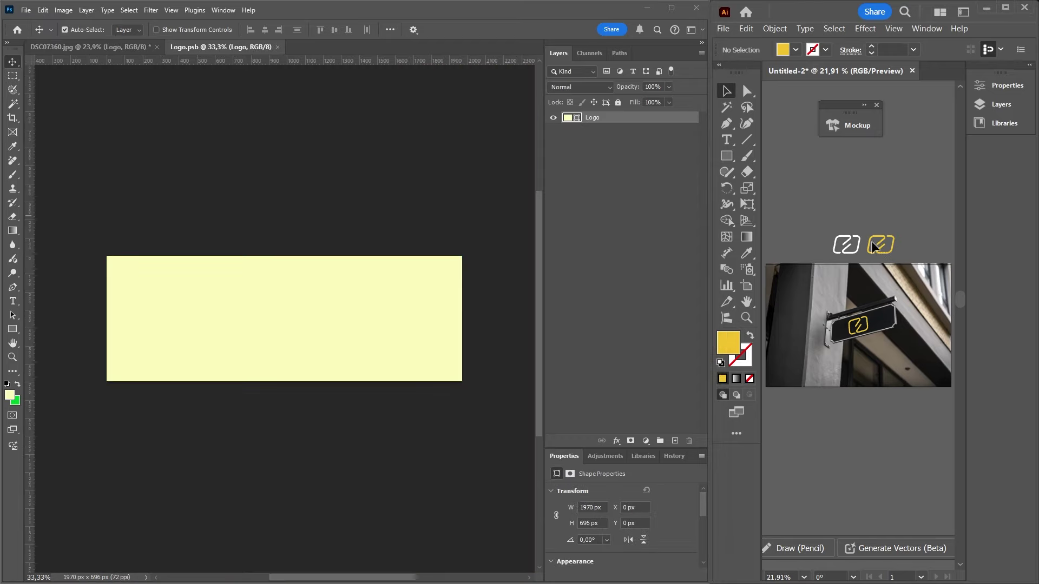
click(874, 247)
click(881, 185)
click(892, 250)
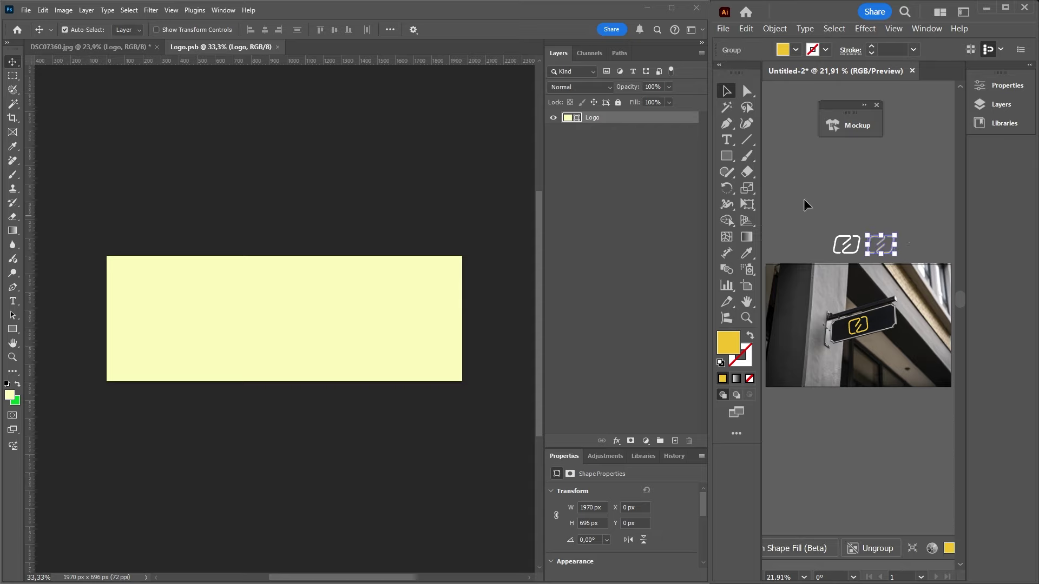
click(246, 49)
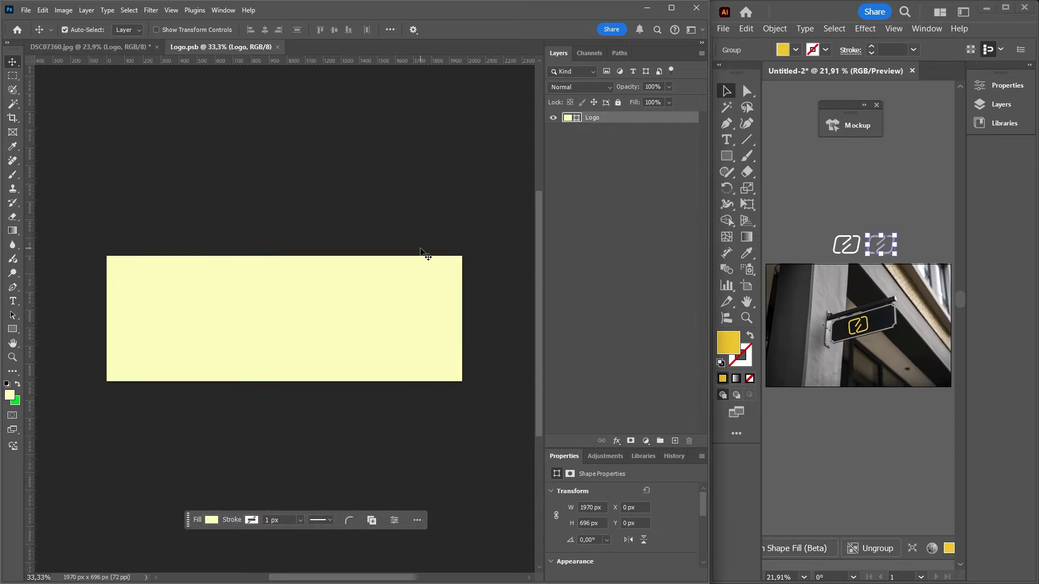
Paste the logo as a smart object inside Logo and enlarge it.
key(ctrl+v)
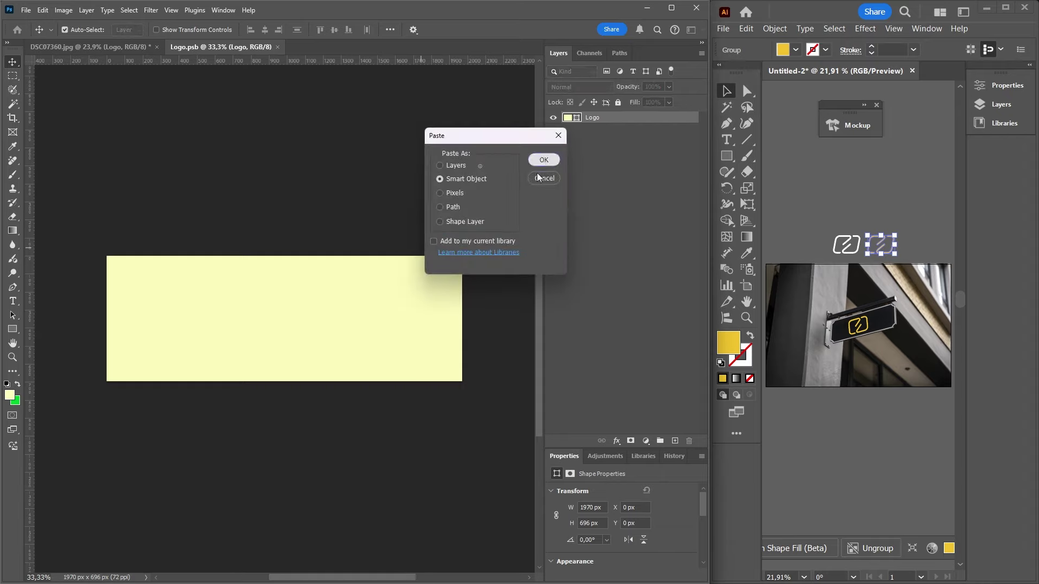
click(544, 162)
drag(305, 304, 345, 285)
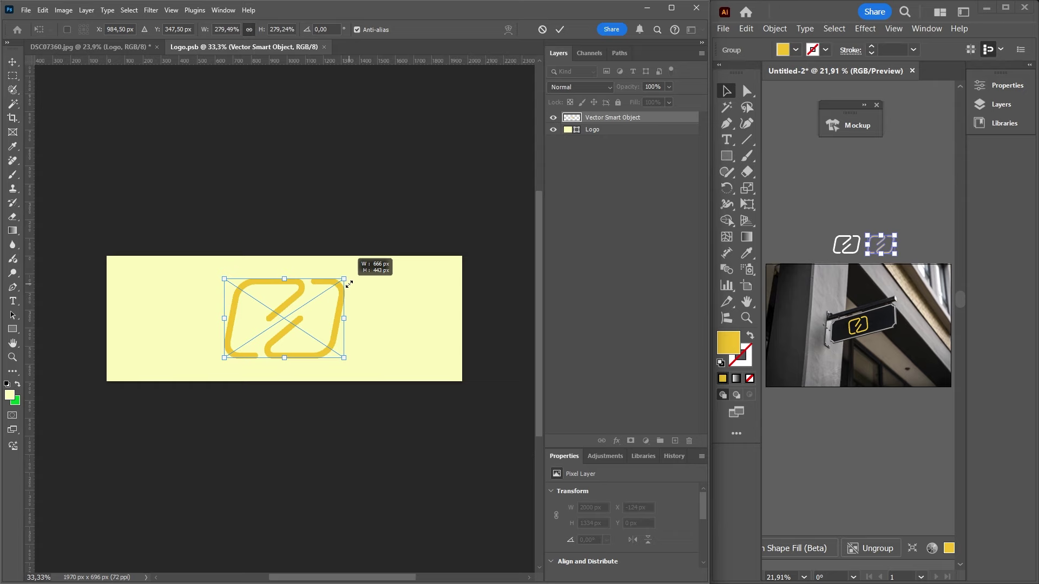
drag(346, 284, 347, 277)
key(Return)
Hide the yellow background rectangle, save the contents, and return to the street photo.
click(585, 131)
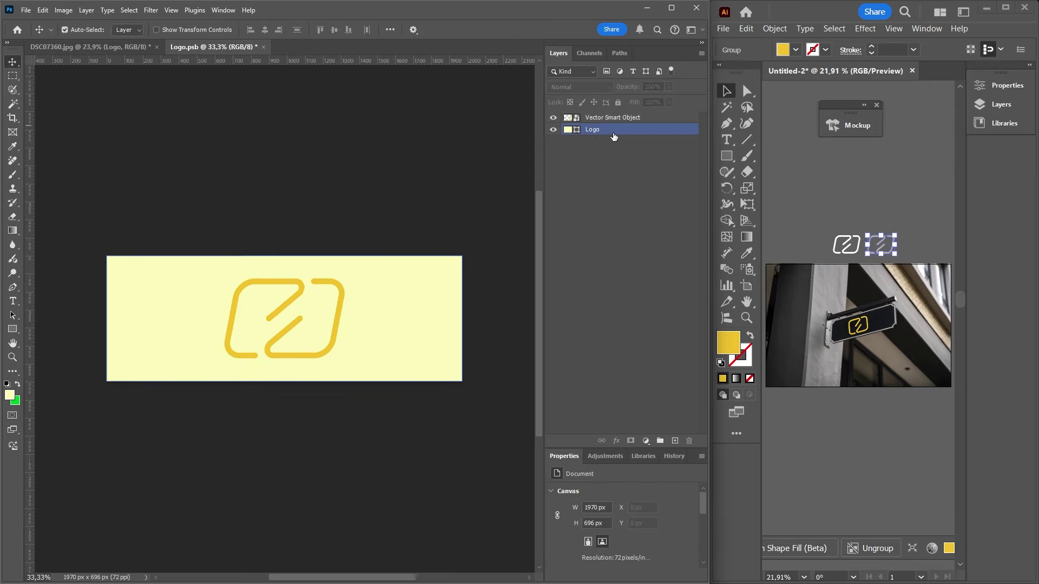
click(553, 129)
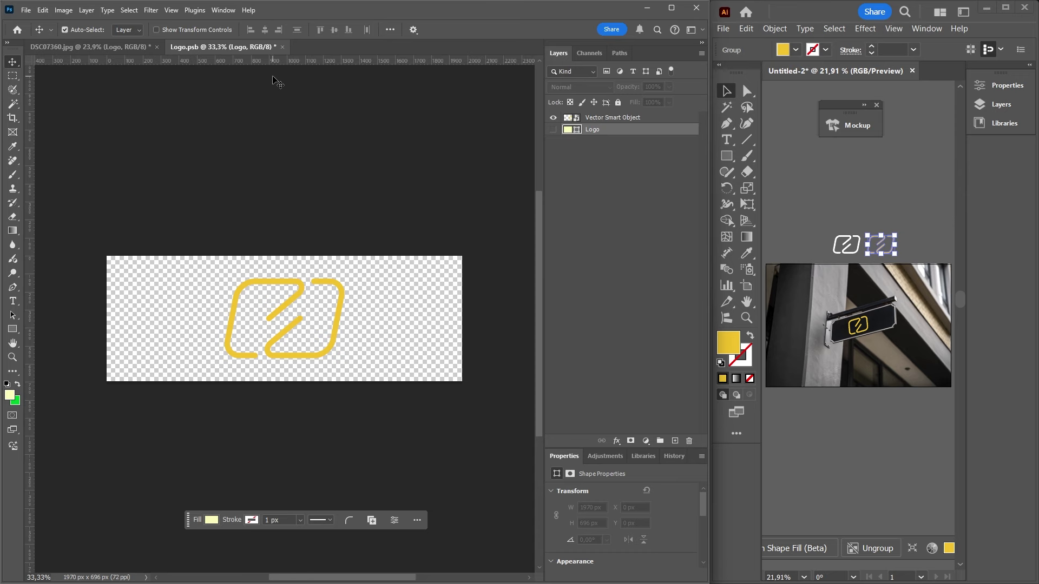
key(ctrl+s)
click(97, 47)
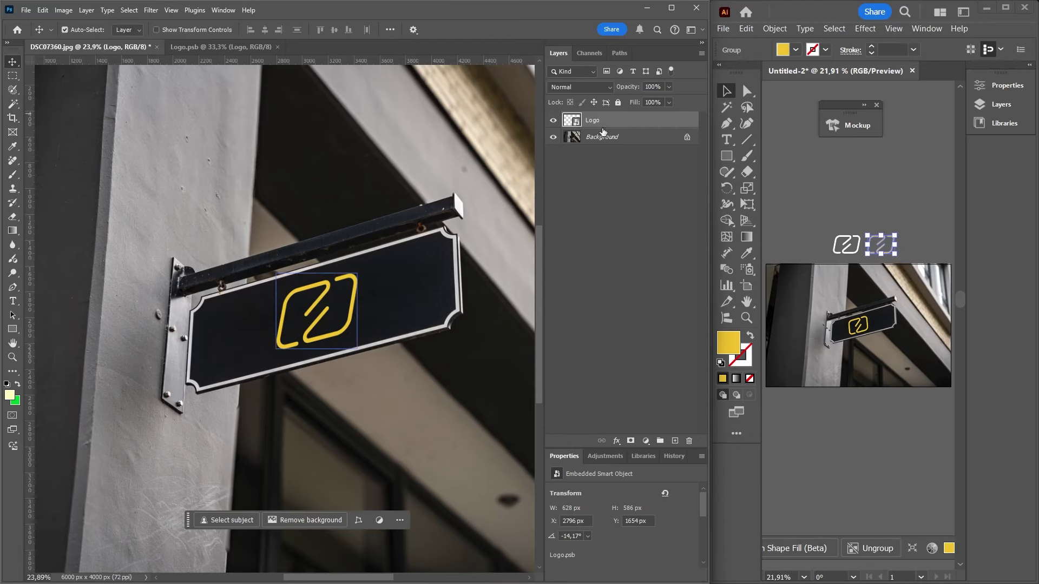
Reopen the Logo smart object and paste the white logo as a smart object, scaled to match.
double_click(574, 122)
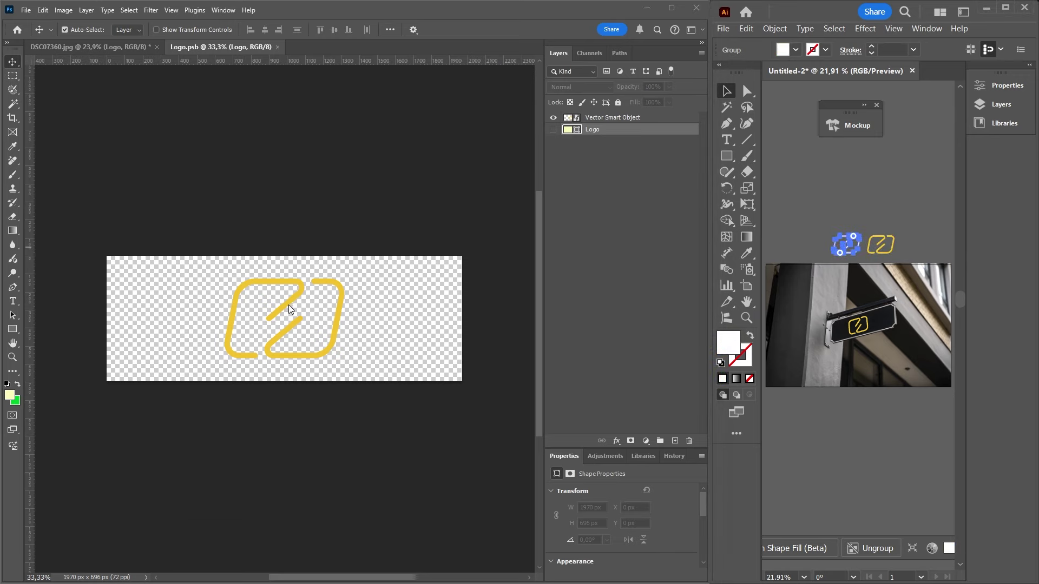
click(385, 222)
key(ctrl+v)
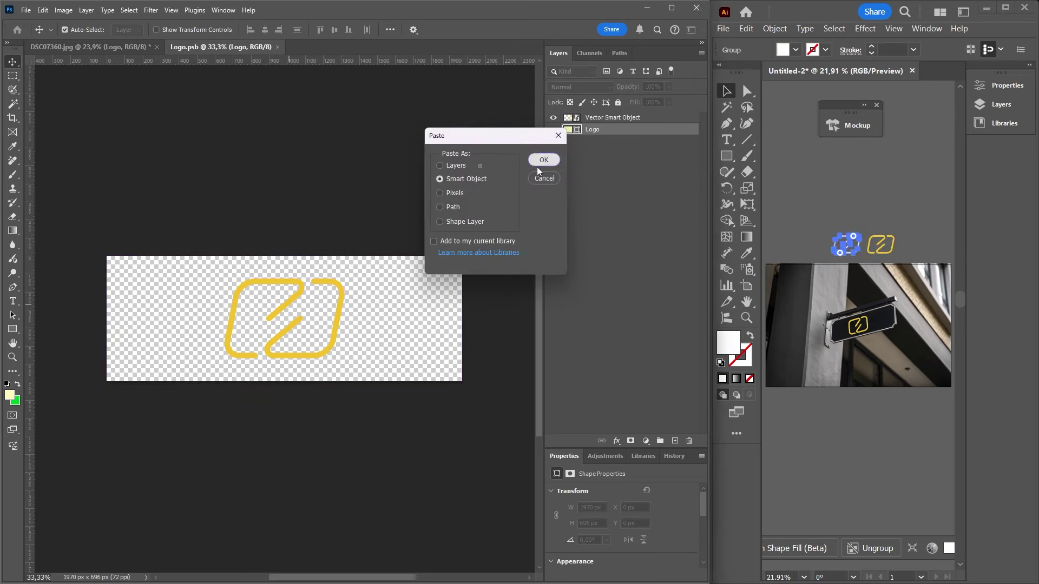
click(543, 160)
drag(310, 301, 348, 274)
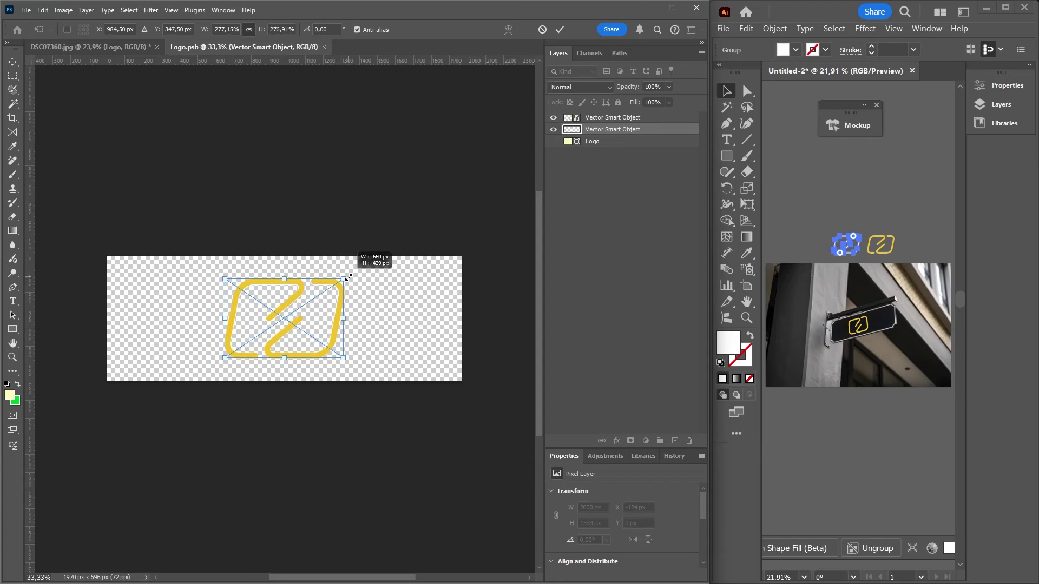
key(Return)
Hide the yellow logo layer, save and close Logo.psb, and zoom out on the photo.
click(618, 120)
click(553, 118)
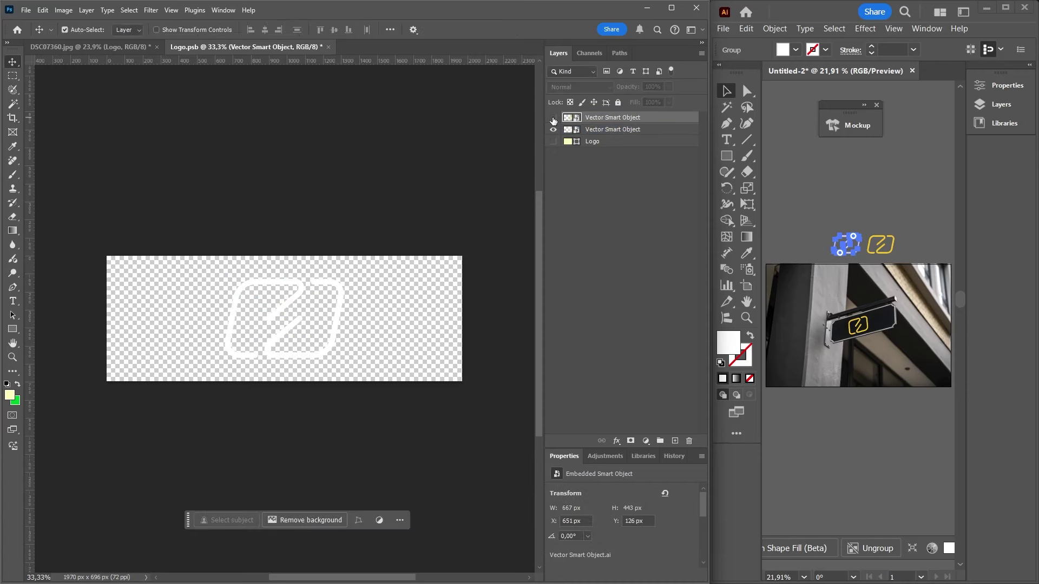
key(ctrl+s)
click(325, 47)
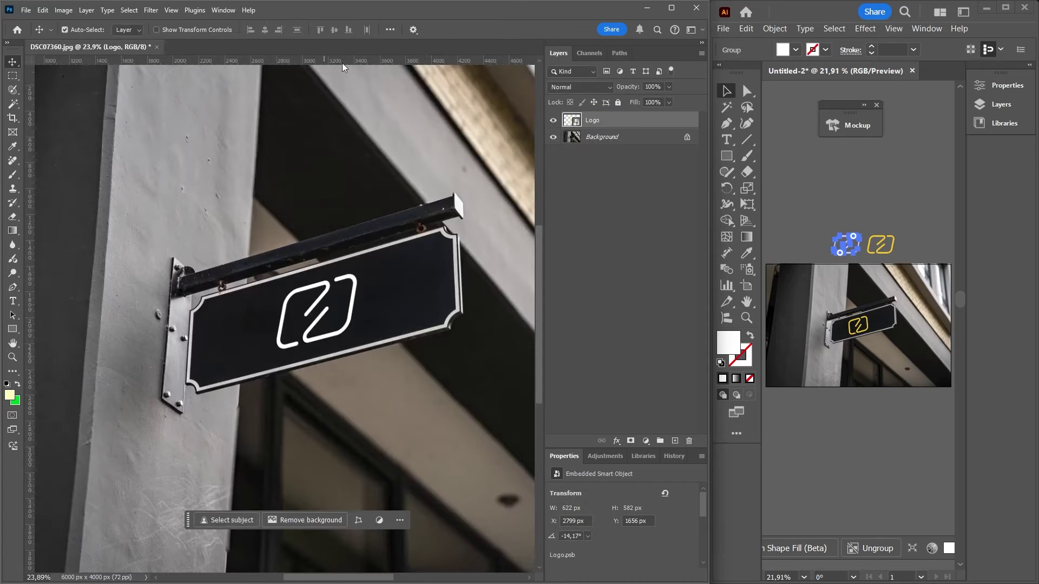
key(ctrl+minus)
key(ctrl+minus)
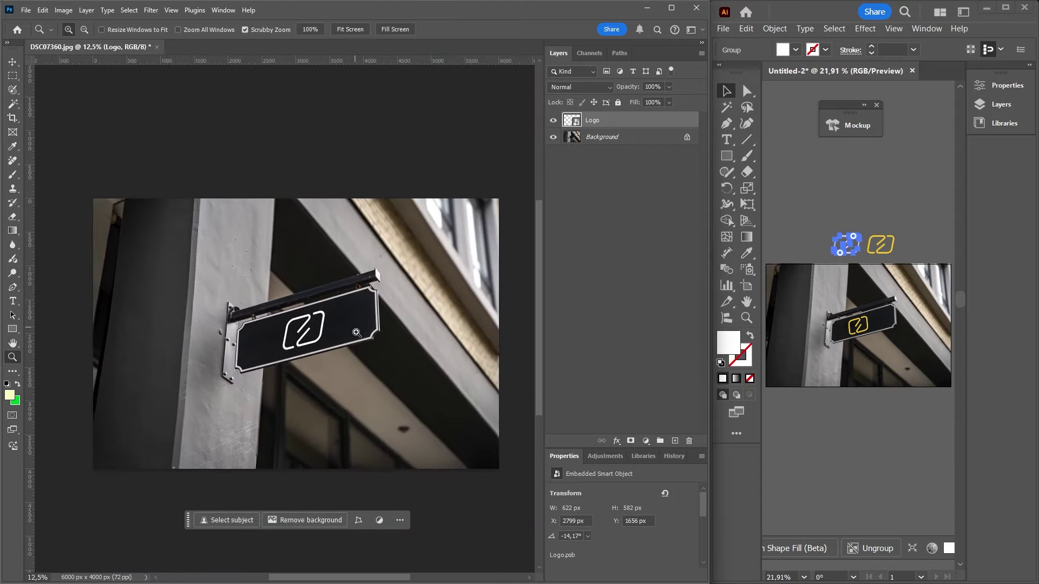